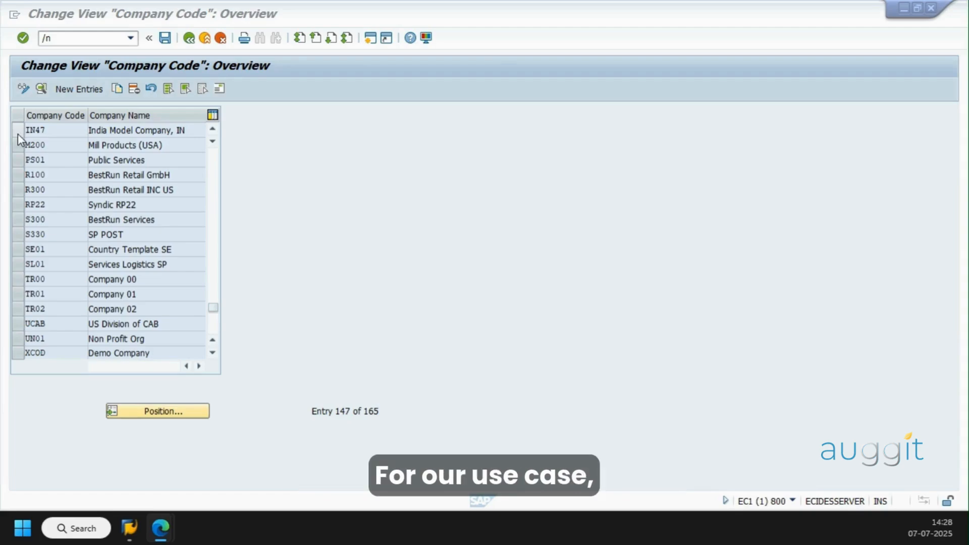
Run transaction SE16H and check the total number of entries in table BKPF
{"action": "left_click", "coordinate": [27, 143]}
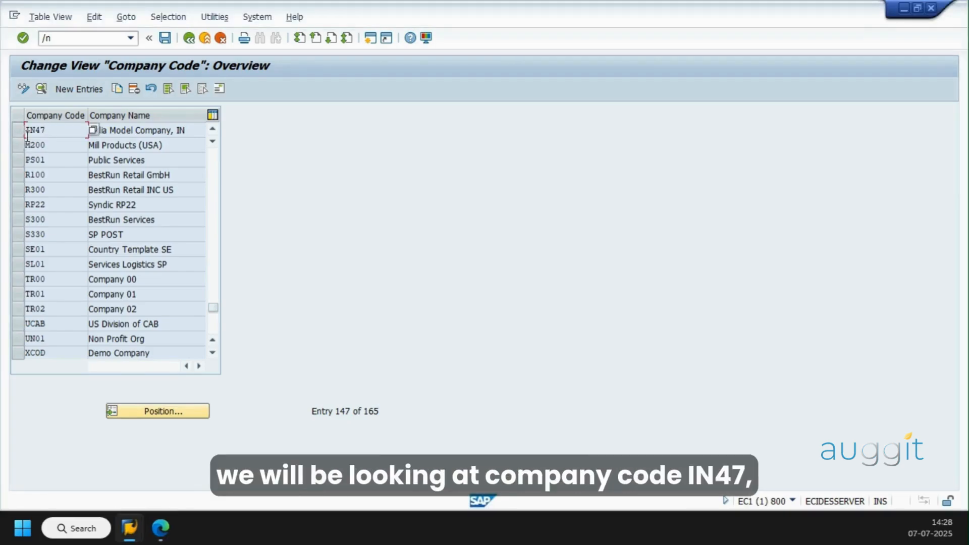
{"action": "left_click", "coordinate": [184, 130]}
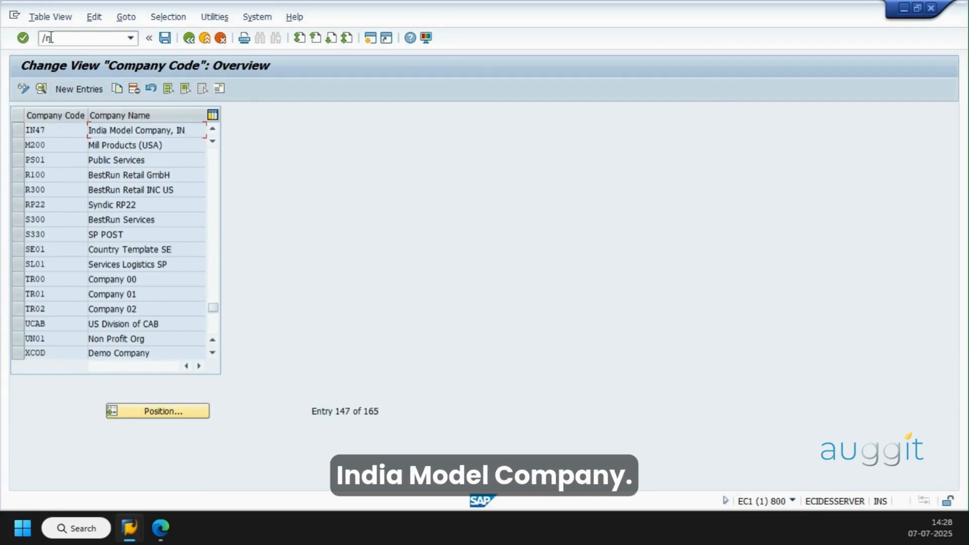
{"action": "left_click", "coordinate": [86, 40]}
{"action": "type", "text": "/nse16h"}
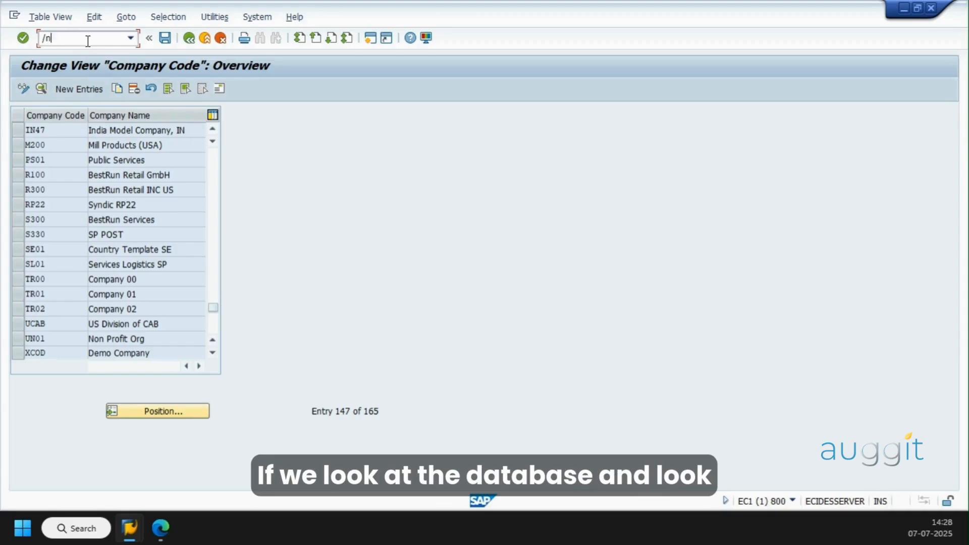
{"action": "key", "text": "Return"}
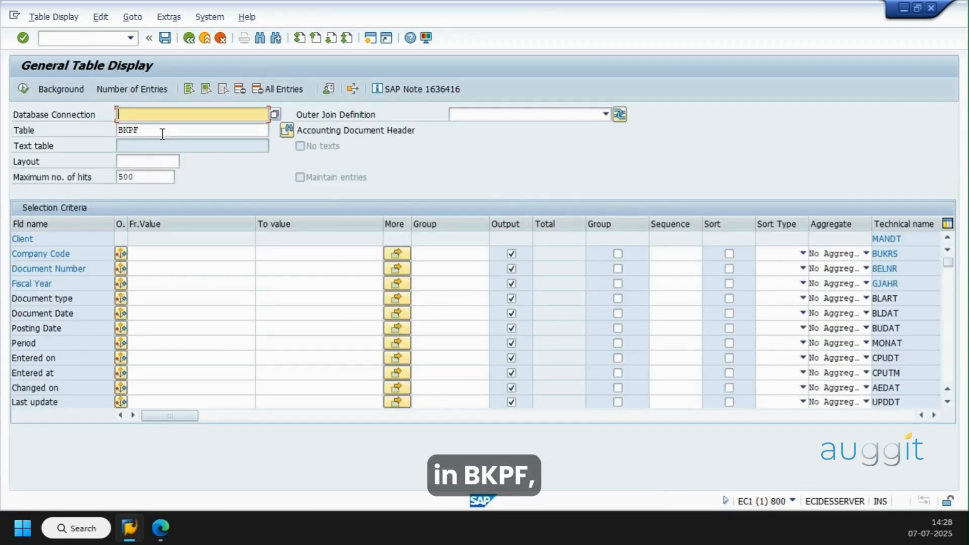
{"action": "left_click", "coordinate": [131, 89]}
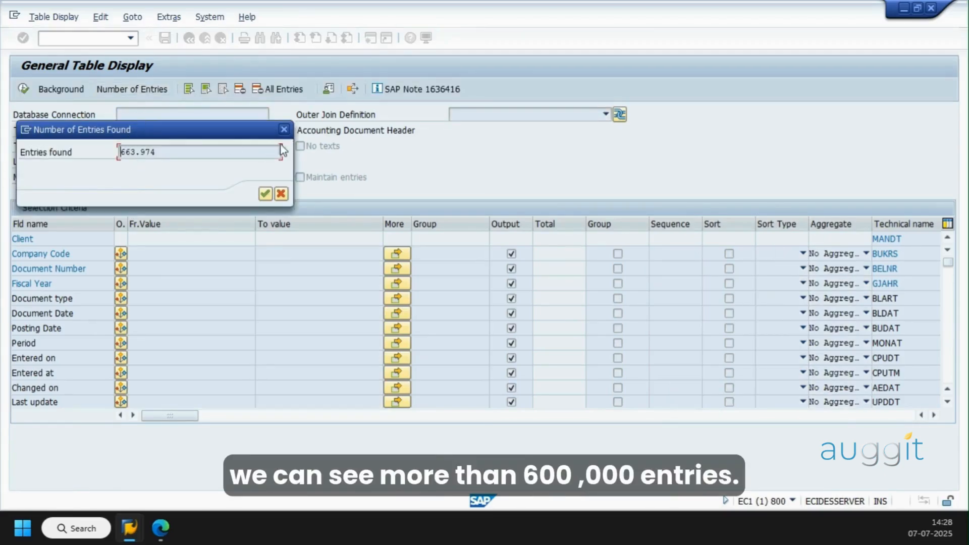
{"action": "left_click", "coordinate": [284, 129]}
Restrict table BKPF to company code IN47 and check the number of matching entries
{"action": "left_click", "coordinate": [198, 256]}
{"action": "type", "text": "IN47"}
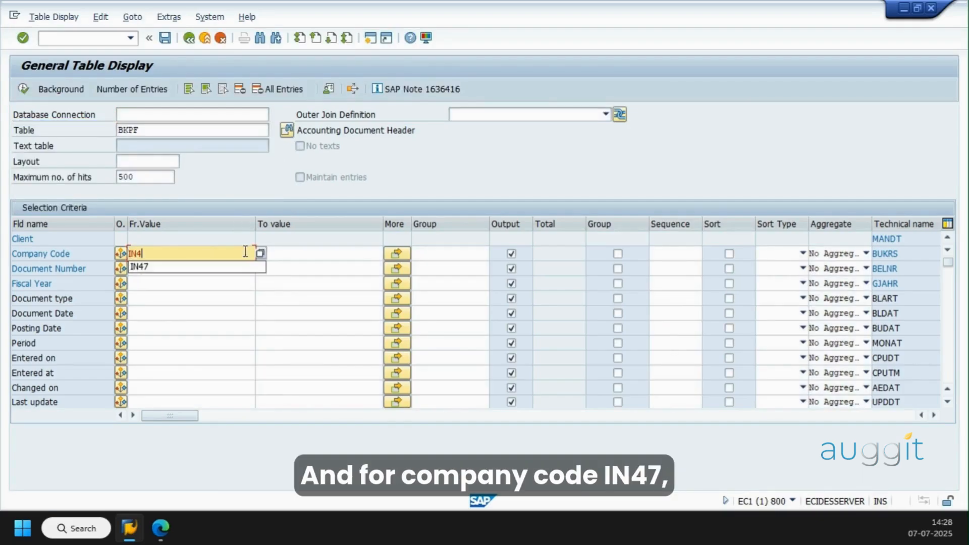
{"action": "left_click", "coordinate": [147, 89]}
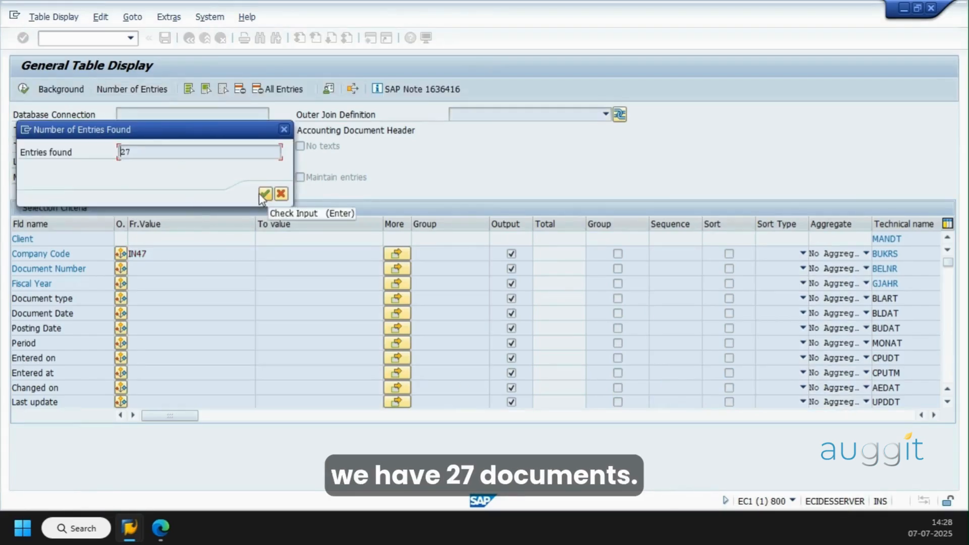
{"action": "left_click", "coordinate": [263, 194]}
{"action": "left_click", "coordinate": [74, 39]}
{"action": "type", "text": "/nfb03"}
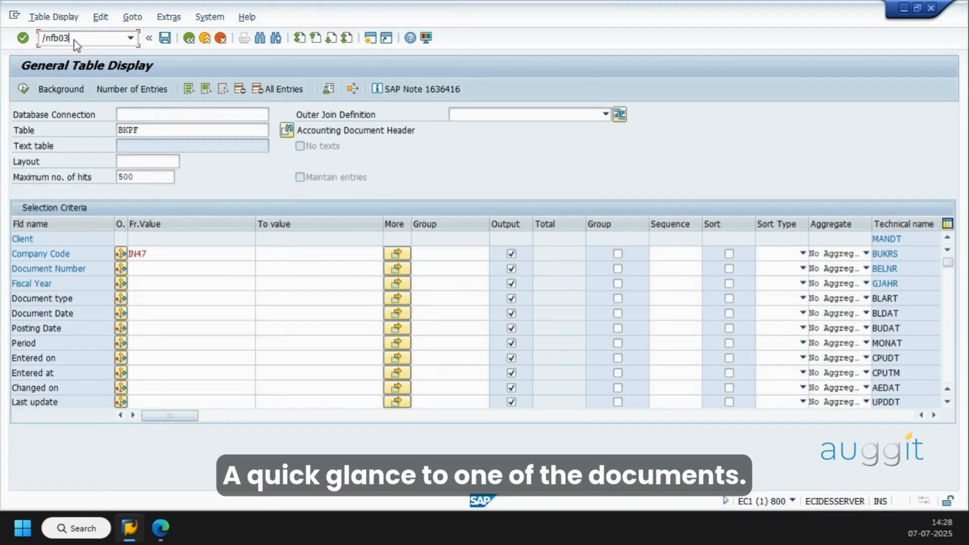
{"action": "key", "text": "Return"}
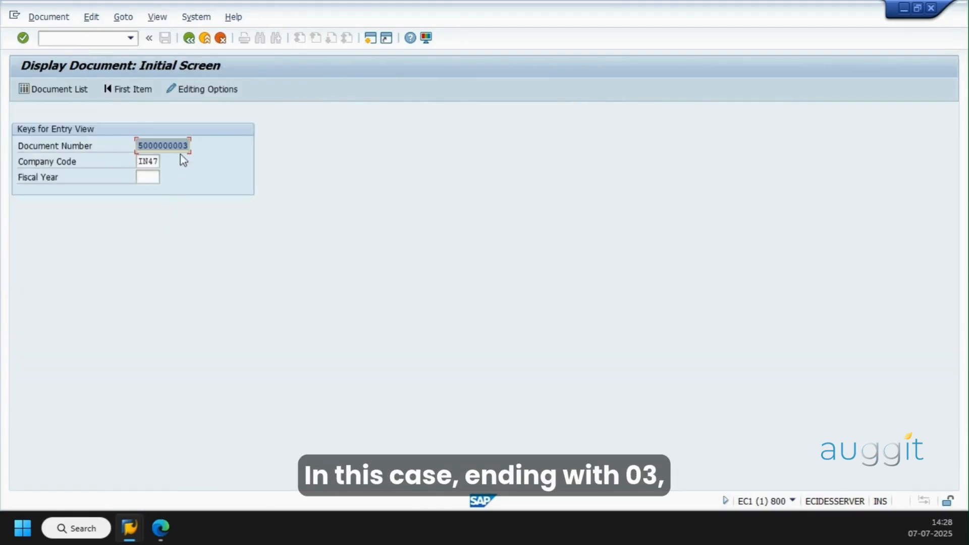
{"action": "left_click", "coordinate": [152, 177]}
{"action": "type", "text": "2014"}
{"action": "key", "text": "Return"}
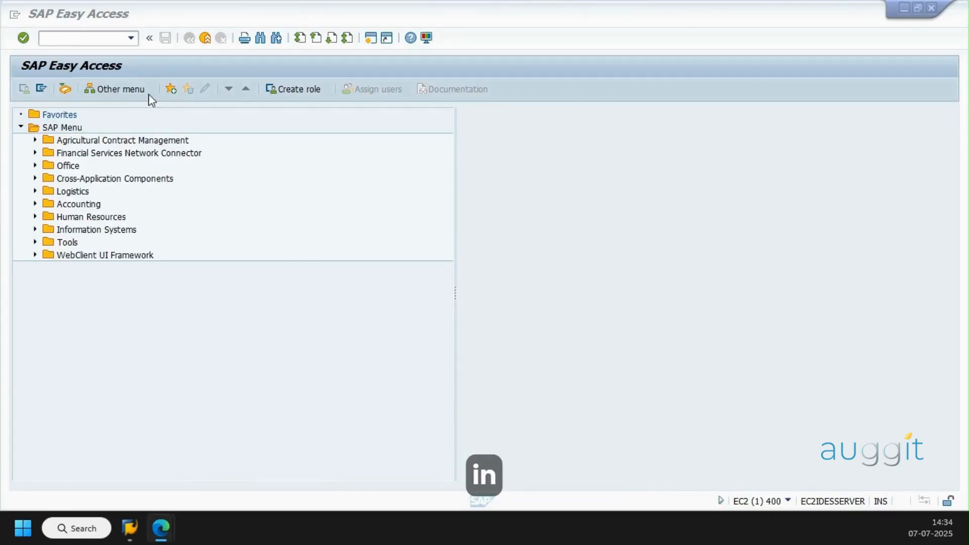
In the EC2 system, run transaction SE16H and check the number of entries in table BKPF
{"action": "left_click", "coordinate": [71, 39]}
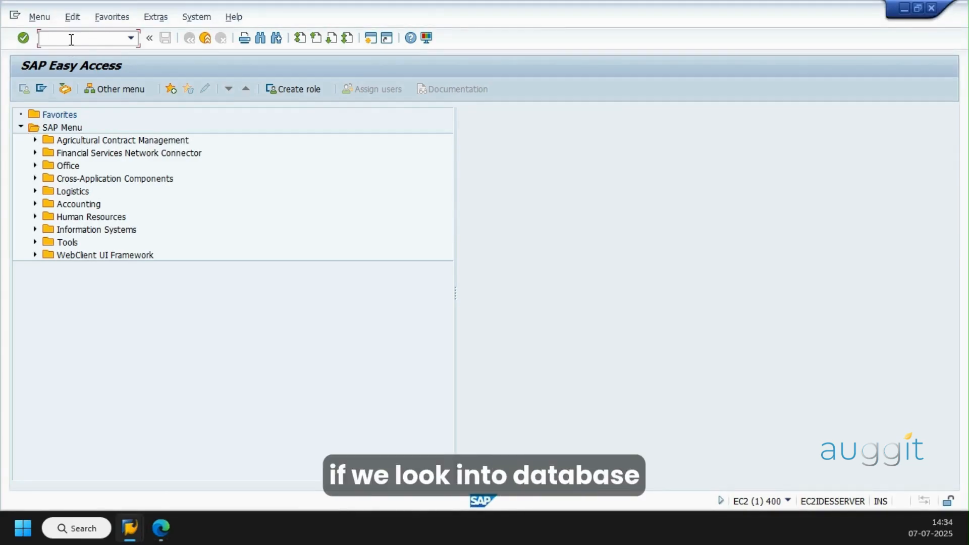
{"action": "type", "text": "se16h"}
{"action": "key", "text": "Return"}
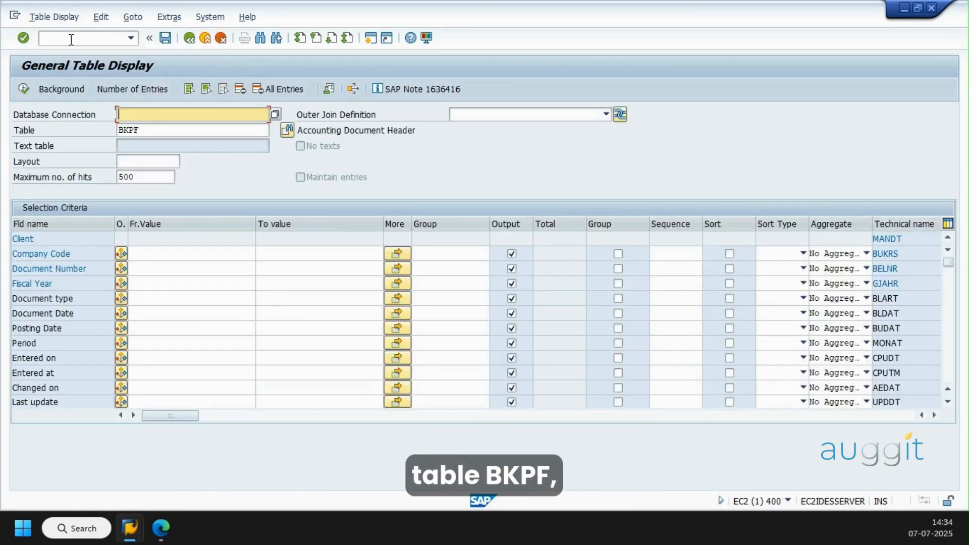
{"action": "left_click", "coordinate": [147, 94]}
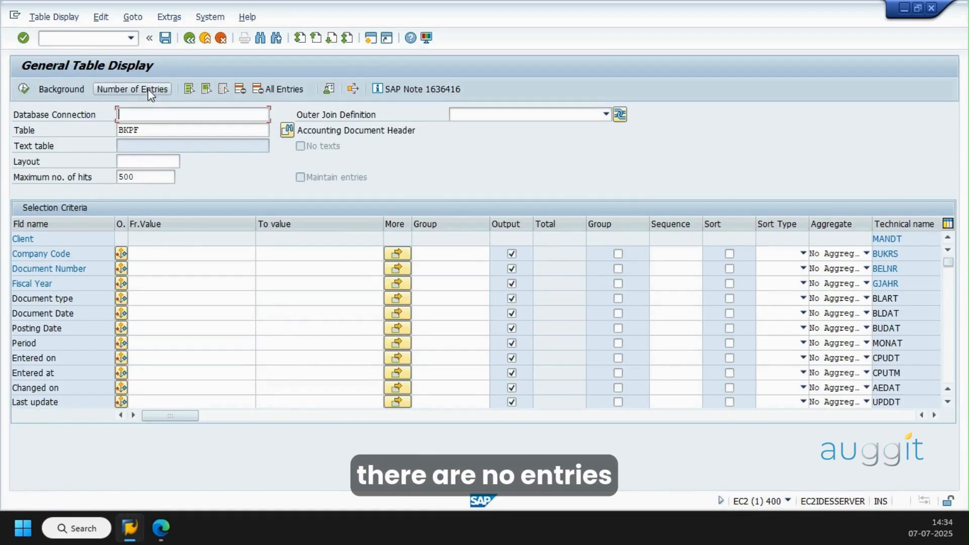
{"action": "left_click", "coordinate": [66, 38]}
{"action": "type", "text": "/n"}
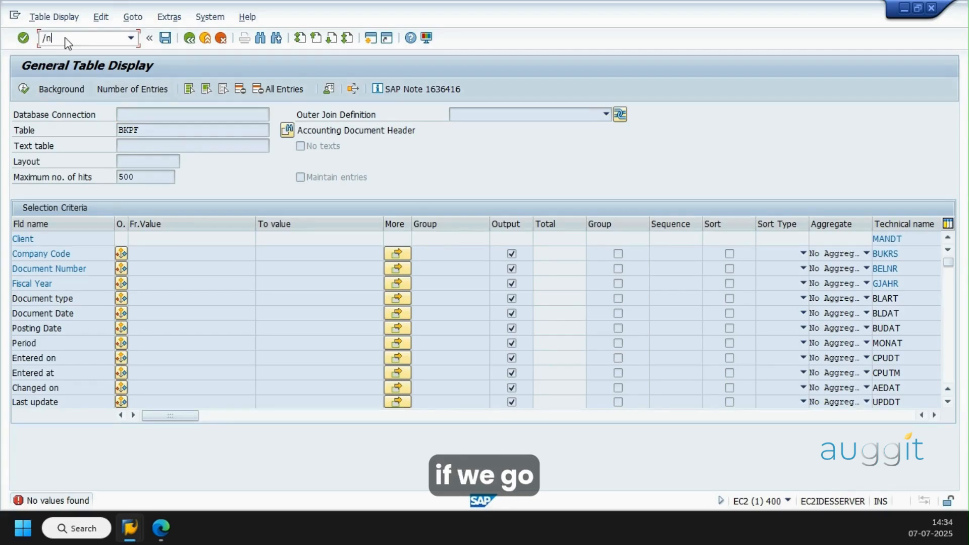
{"action": "type", "text": "fb03"}
{"action": "key", "text": "Return"}
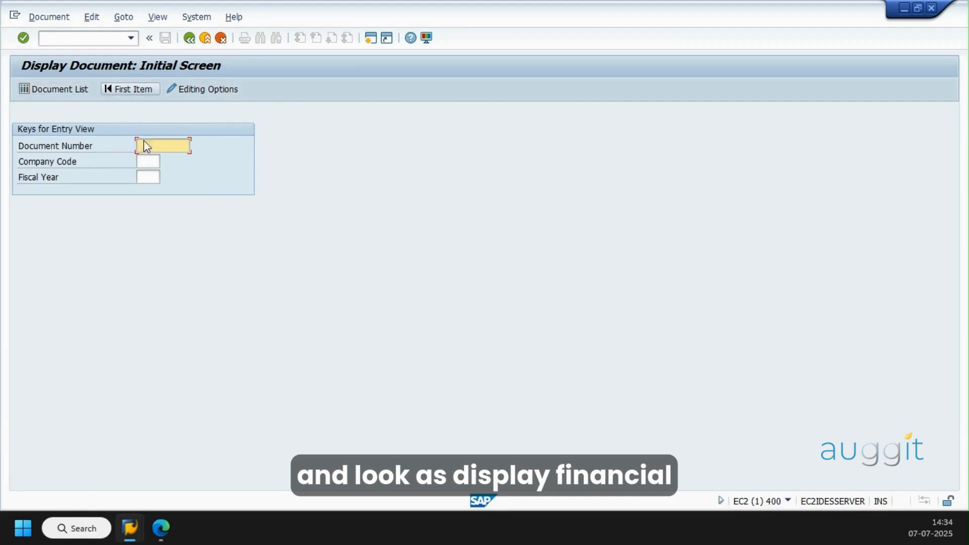
{"action": "key", "text": "BackSpace"}
{"action": "key", "text": "Down"}
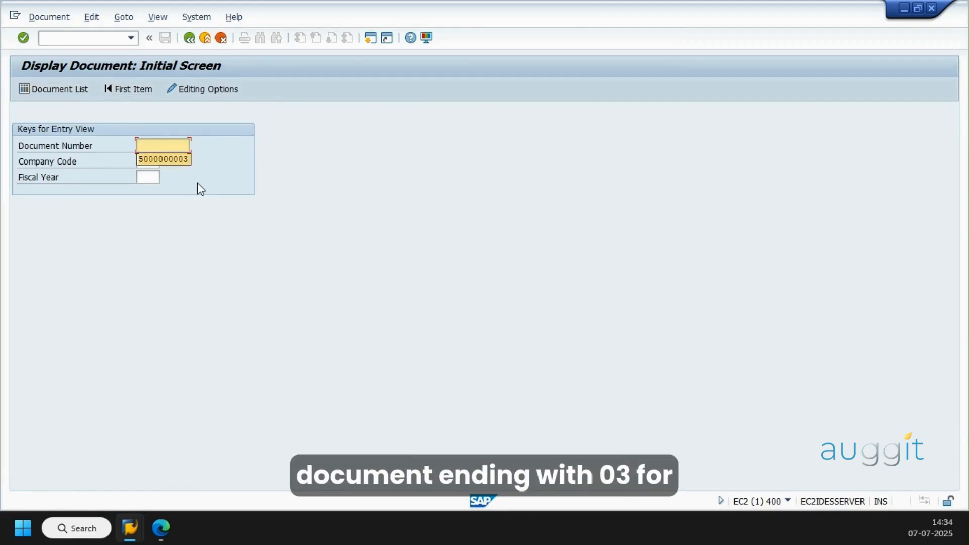
{"action": "key", "text": "Tab"}
{"action": "type", "text": "in47"}
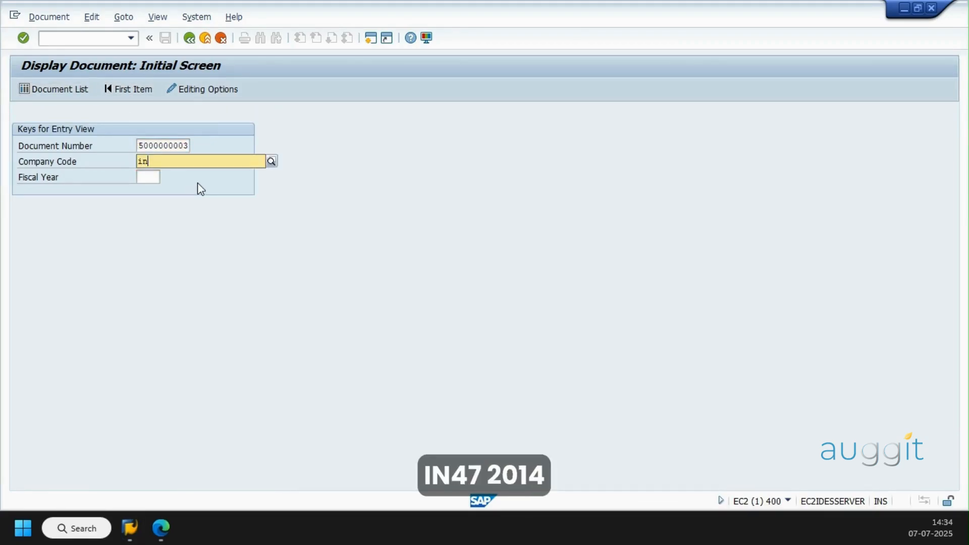
{"action": "key", "text": "Tab"}
{"action": "type", "text": "2014"}
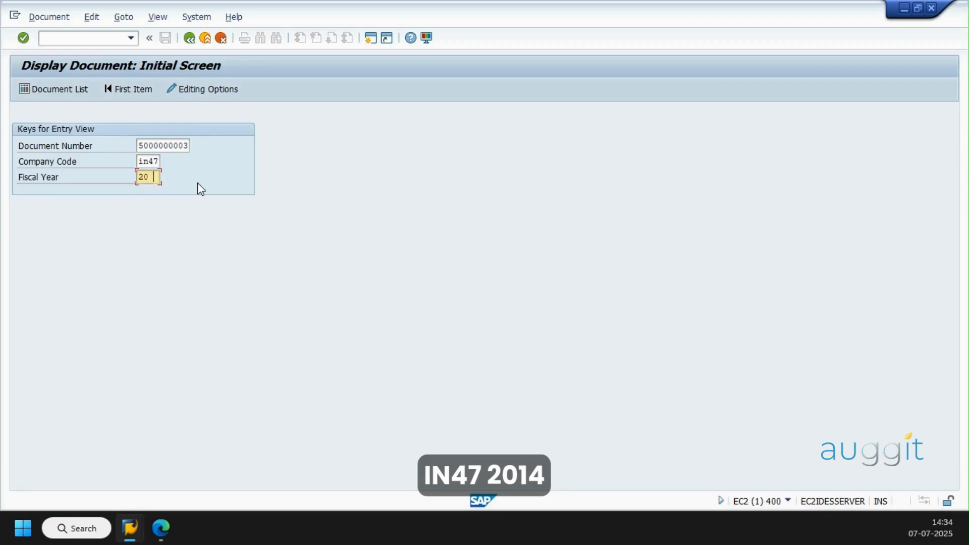
{"action": "key", "text": "Return"}
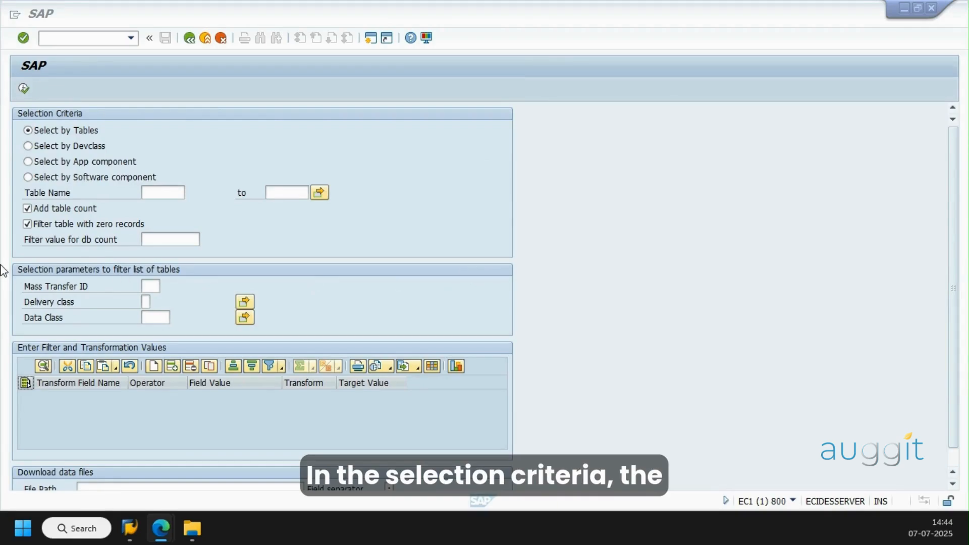
Set the selection to software component SAP_FIN and the filter value for db count to 1
{"action": "left_click", "coordinate": [50, 180]}
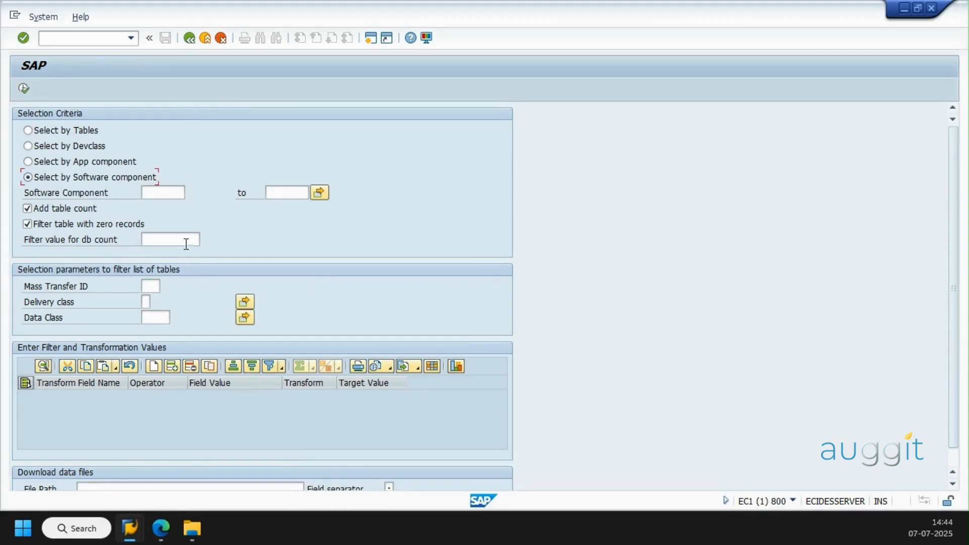
{"action": "left_click", "coordinate": [157, 196]}
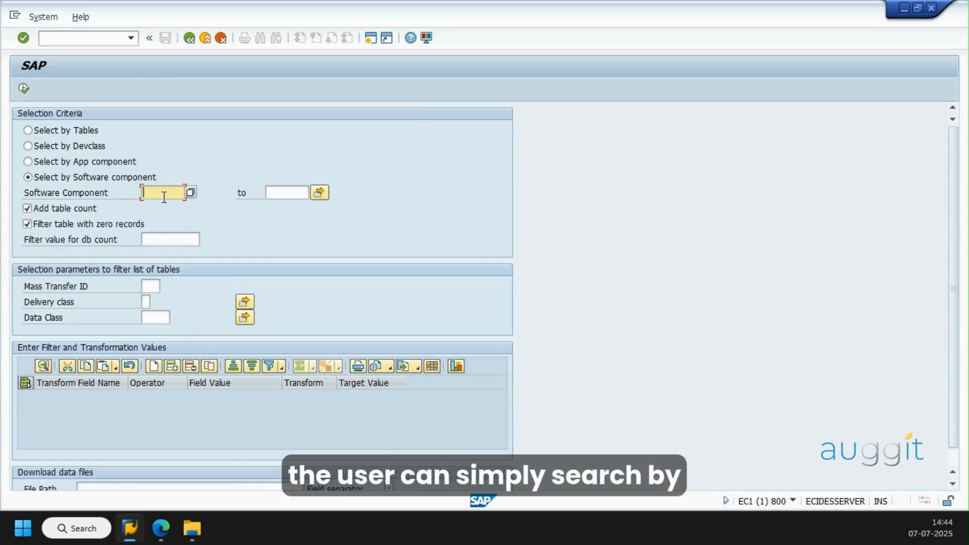
{"action": "type", "text": "SAP_FIN"}
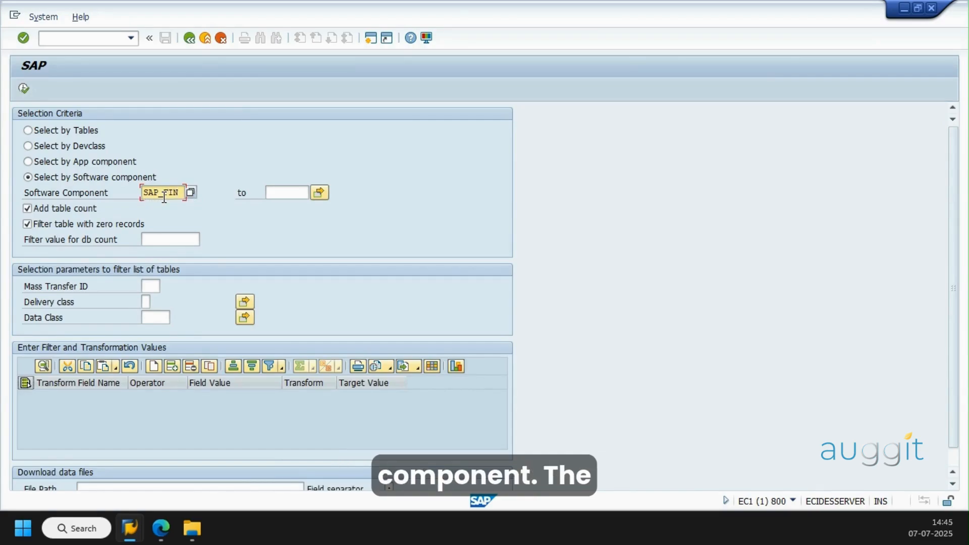
{"action": "left_click", "coordinate": [167, 240]}
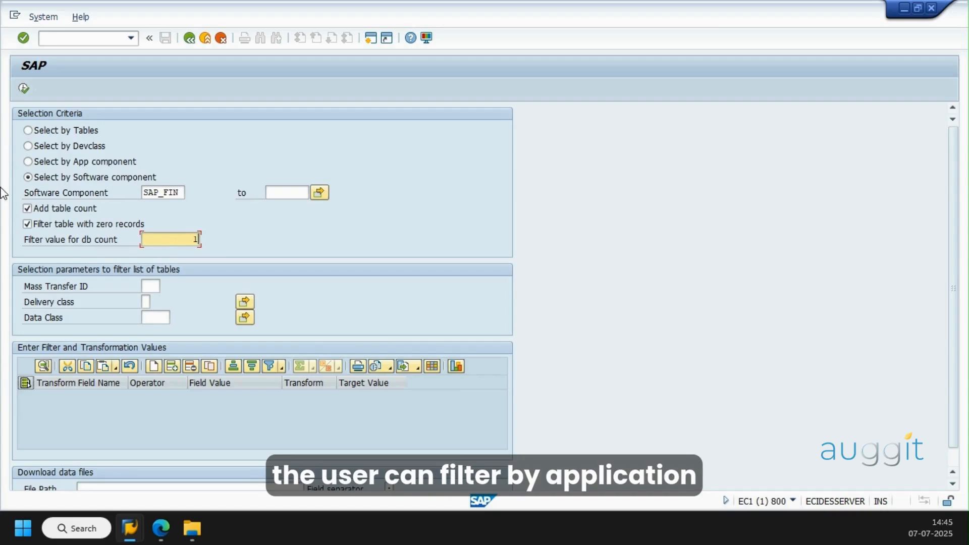
Try the selection criteria by App component and by Devclass
{"action": "left_click", "coordinate": [90, 165]}
{"action": "left_click", "coordinate": [168, 196]}
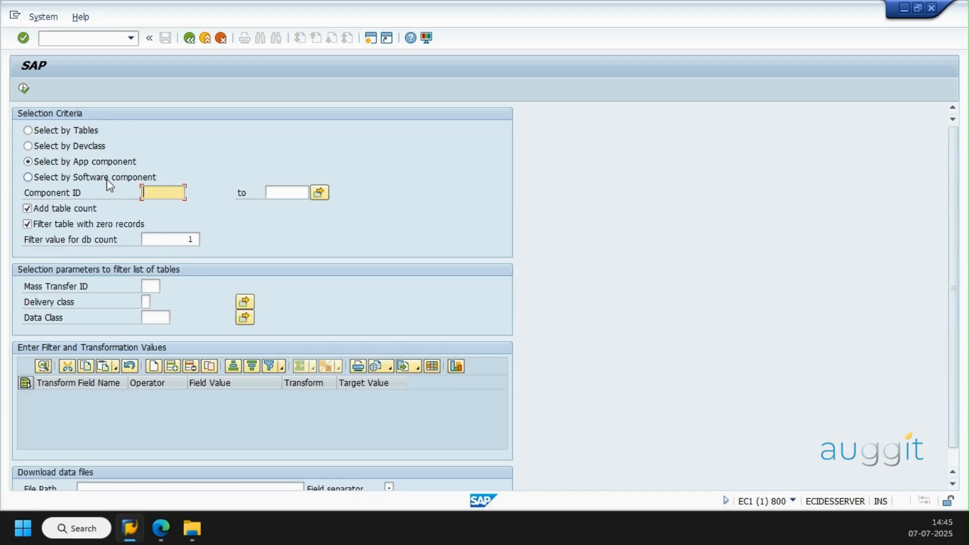
{"action": "left_click", "coordinate": [49, 148]}
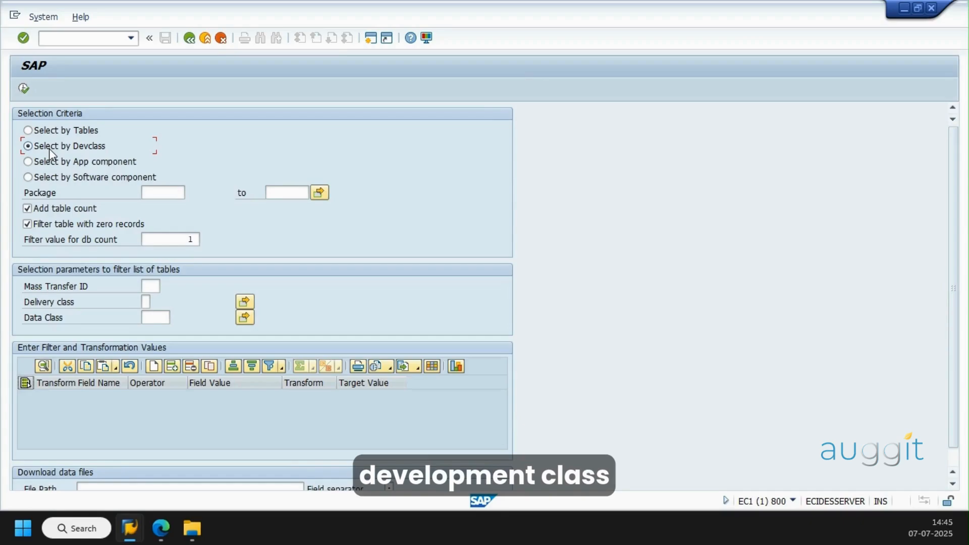
Set the selection to individual tables and enter BKPF and BSEG as the table names
{"action": "left_click", "coordinate": [87, 130]}
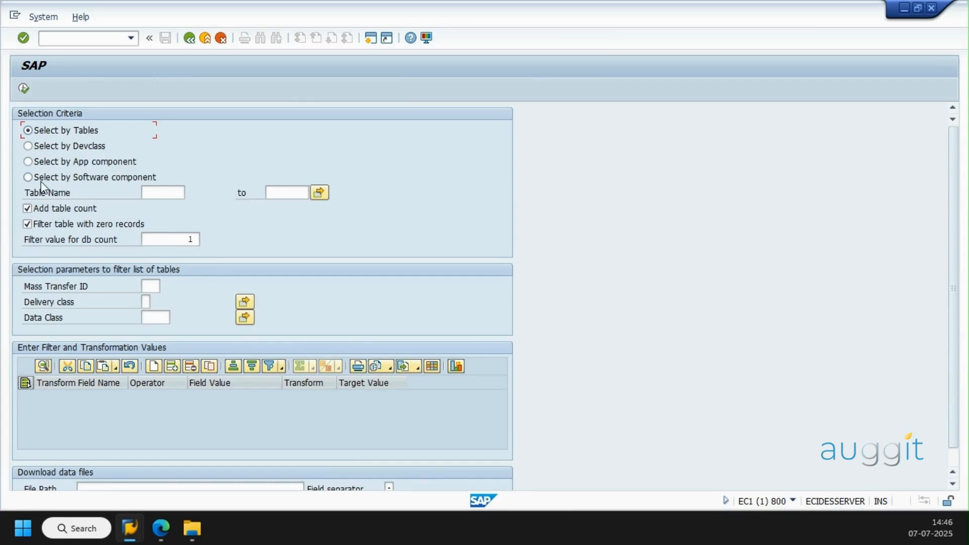
{"action": "left_click", "coordinate": [167, 191]}
{"action": "type", "text": "BKPF"}
{"action": "left_click", "coordinate": [314, 198]}
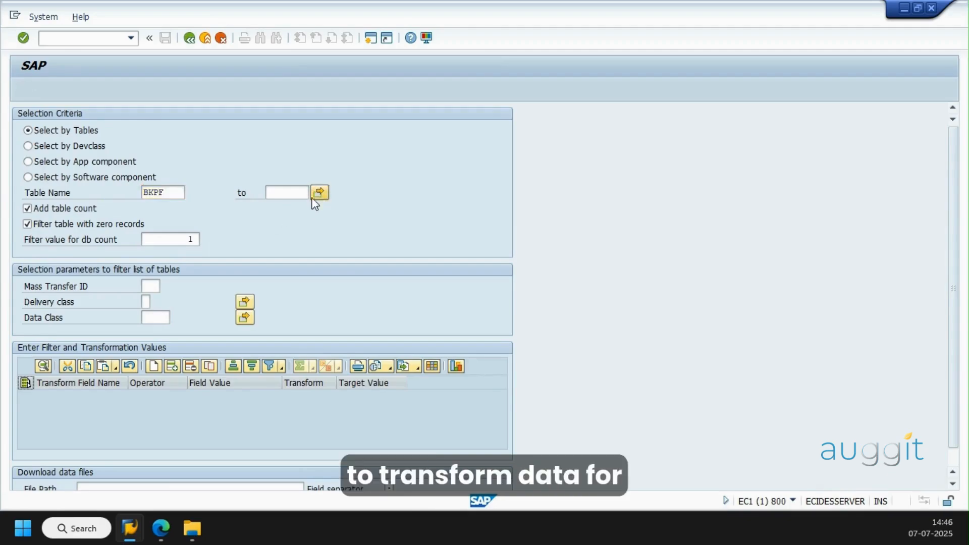
{"action": "left_click", "coordinate": [75, 212]}
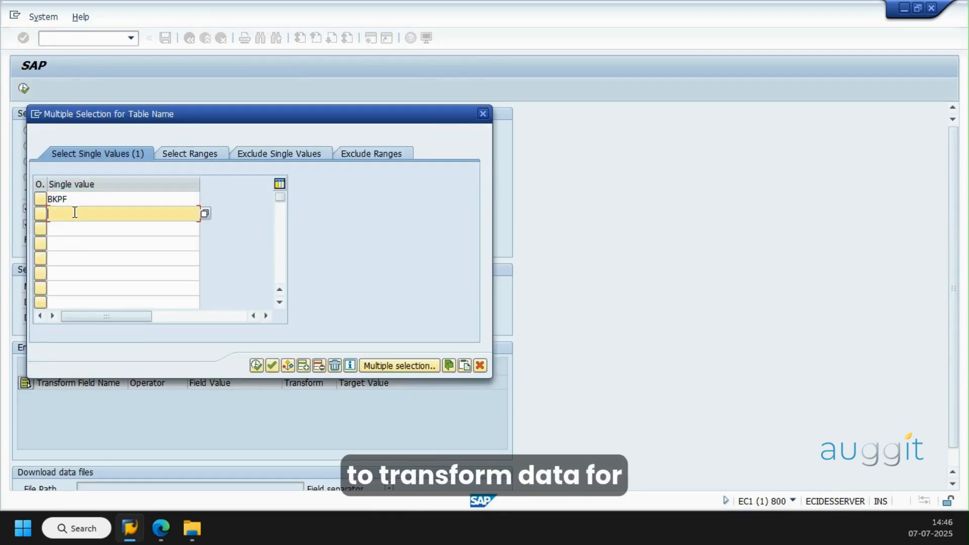
{"action": "type", "text": "BSEG"}
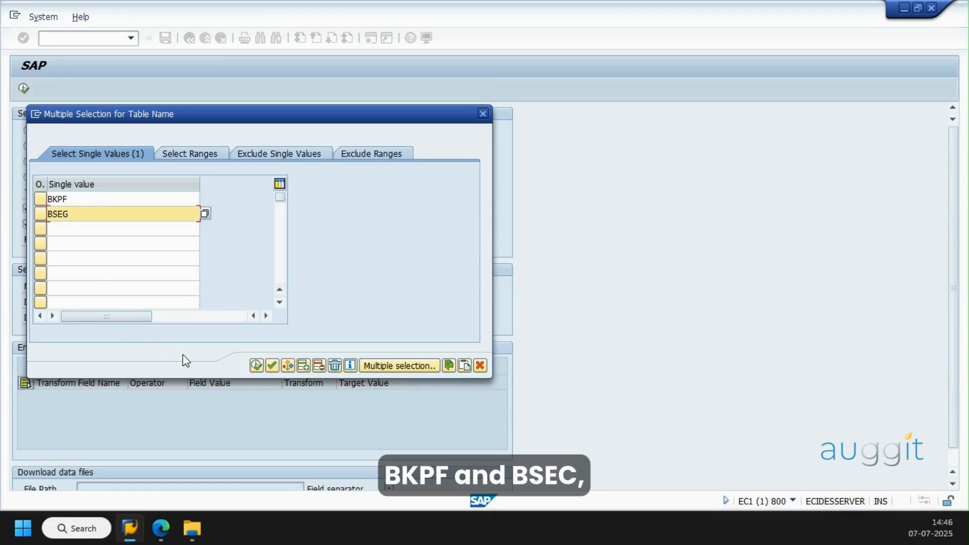
{"action": "left_click", "coordinate": [257, 366]}
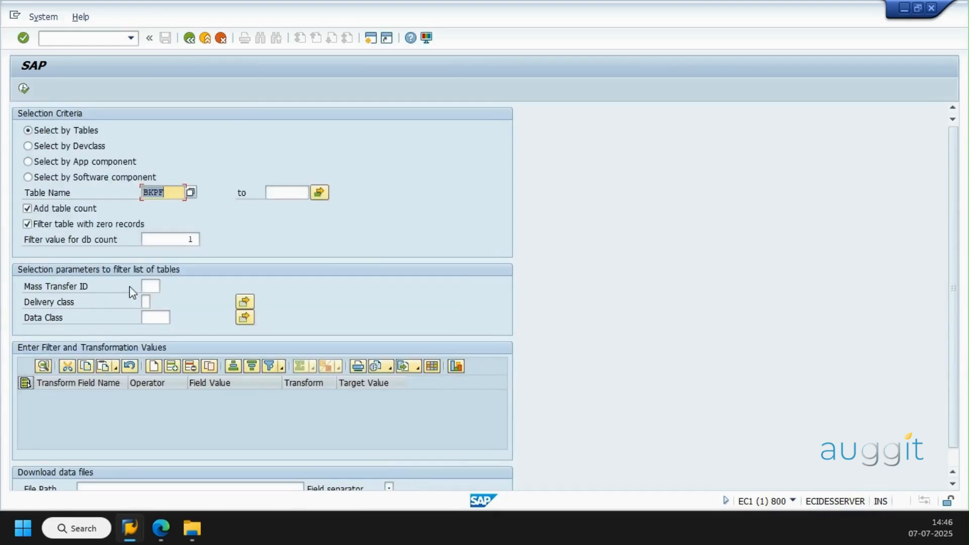
Set the Mass Transfer ID to 00A
{"action": "left_click", "coordinate": [151, 286]}
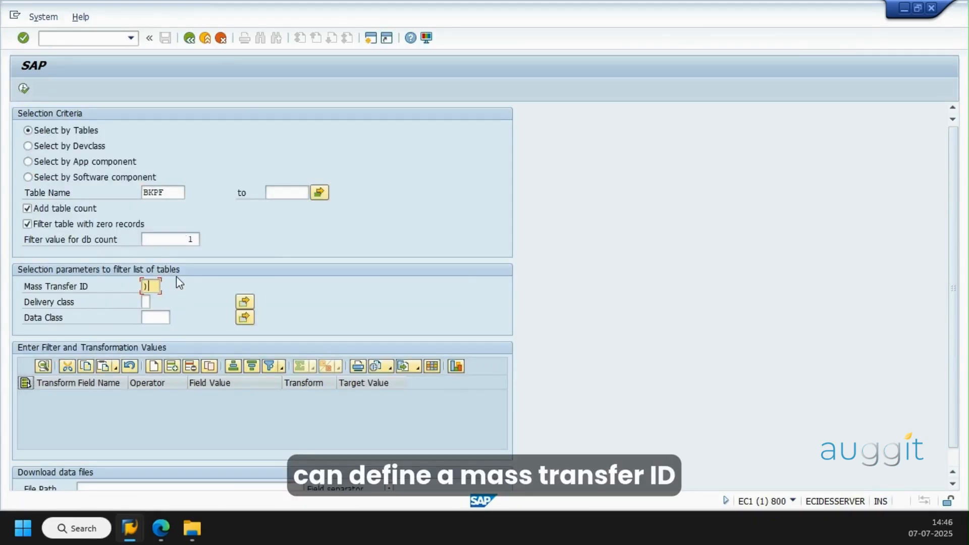
{"action": "type", "text": "00A"}
{"action": "key", "text": "Tab"}
{"action": "key", "text": "Tab"}
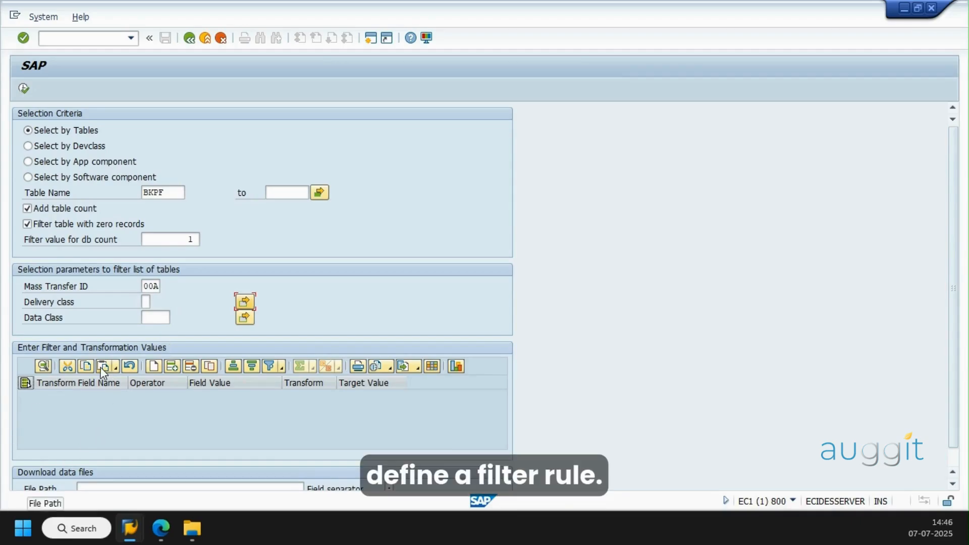
Add a filter rule for field BUKRS with operator EQ and field value IN47
{"action": "left_click", "coordinate": [155, 367]}
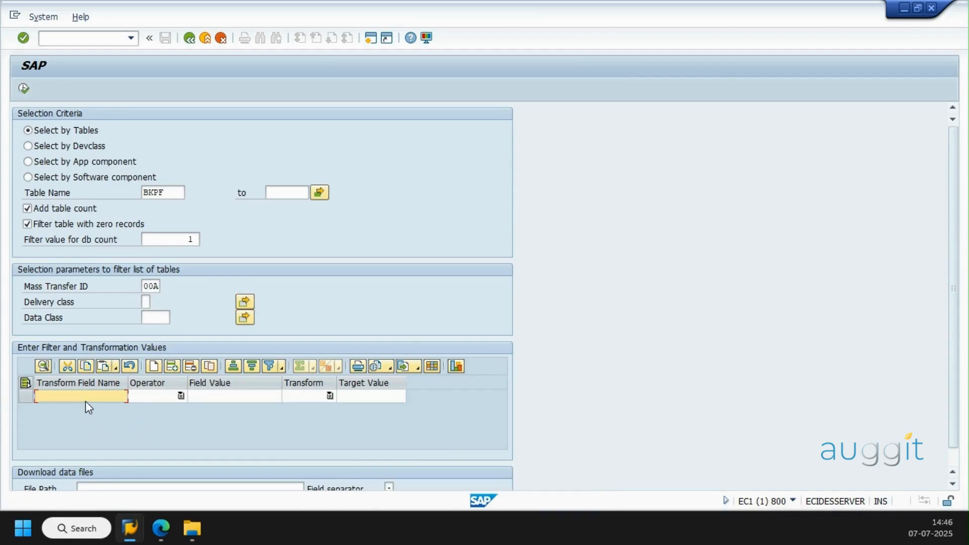
{"action": "type", "text": "BU"}
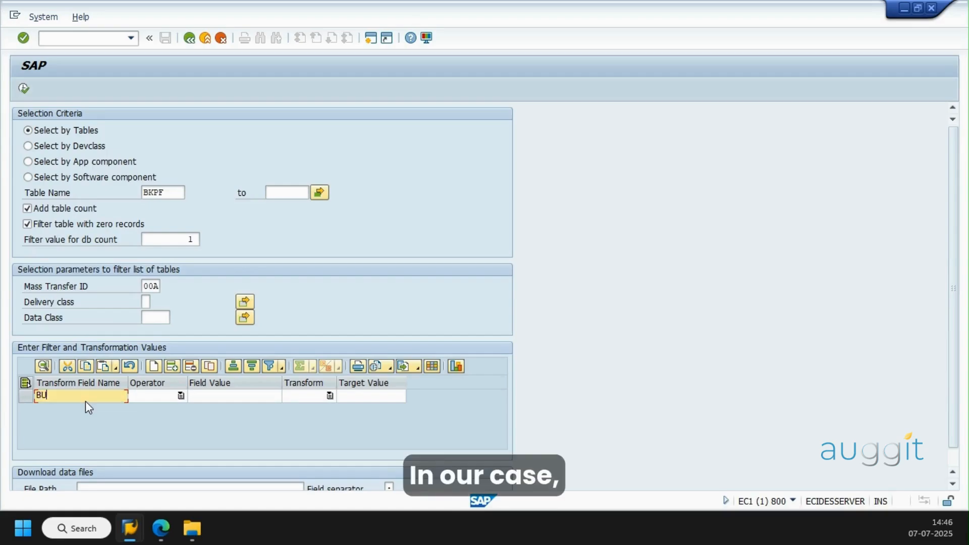
{"action": "type", "text": "KRS"}
{"action": "key", "text": "Tab"}
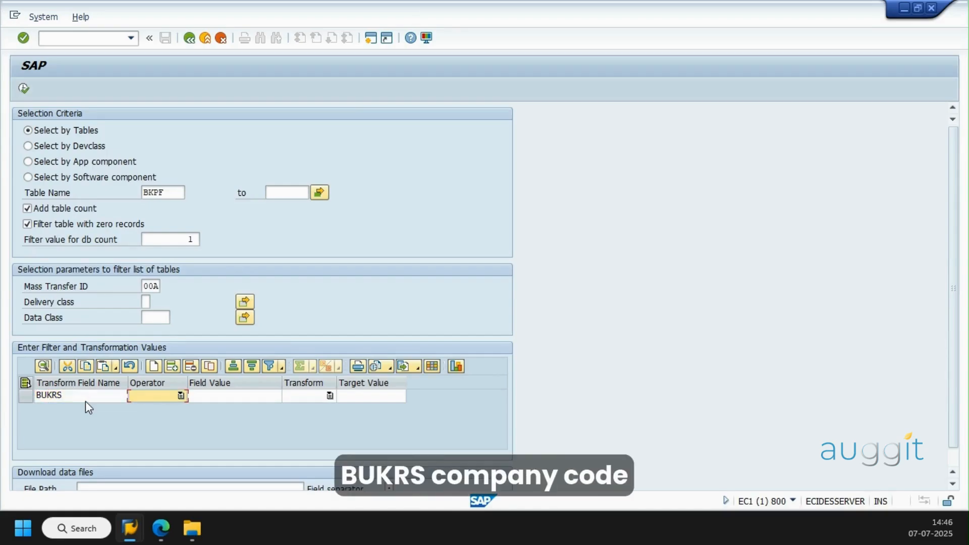
{"action": "left_click", "coordinate": [183, 398]}
{"action": "left_click", "coordinate": [171, 411]}
{"action": "left_click", "coordinate": [243, 396]}
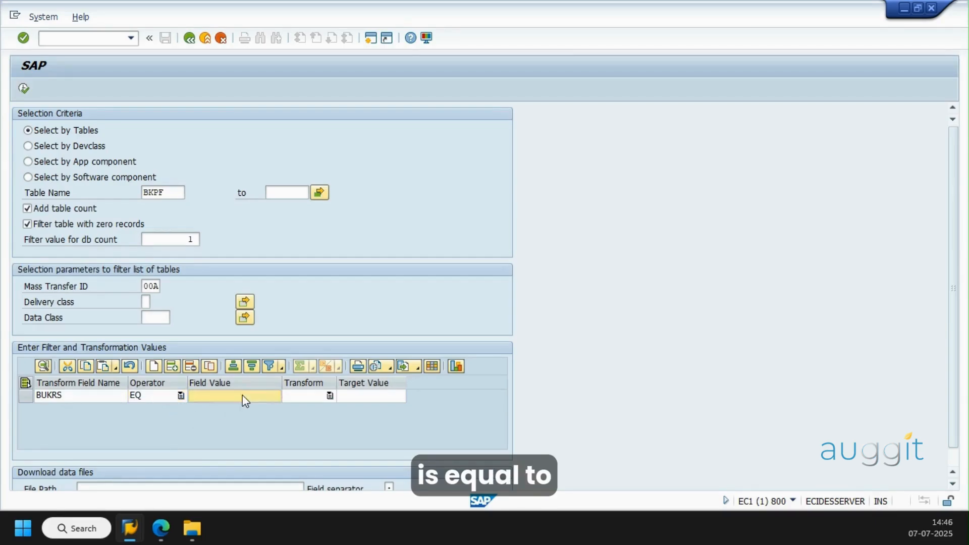
{"action": "type", "text": "IN"}
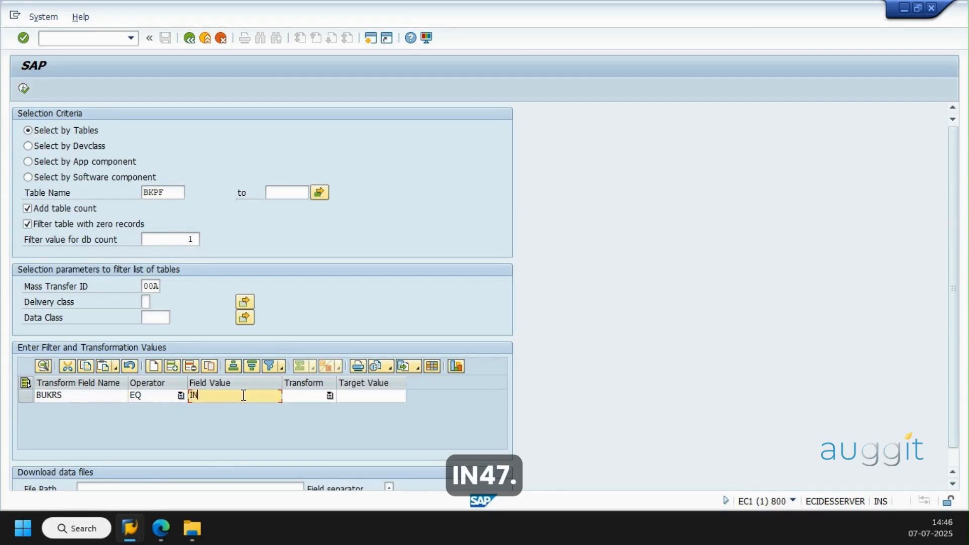
{"action": "type", "text": "47"}
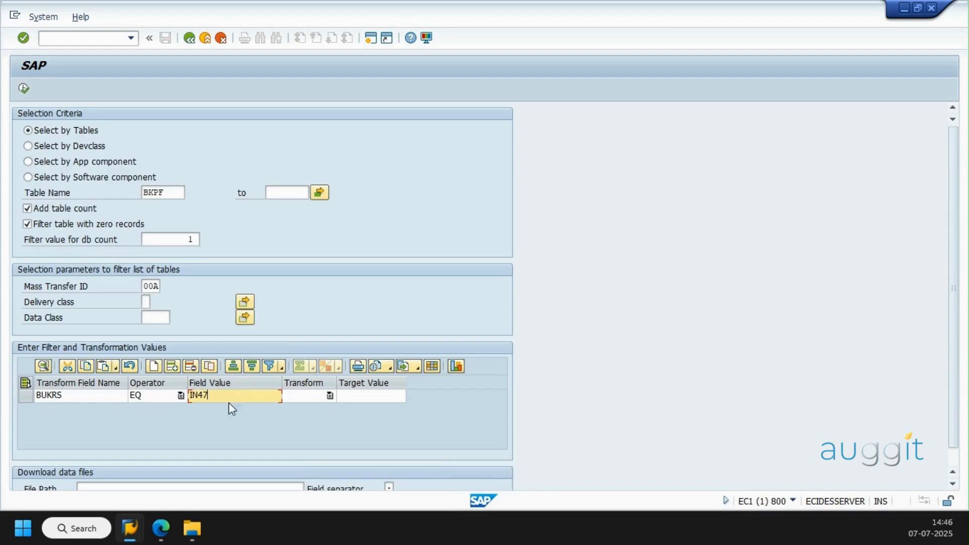
Add a second filter rule for field MANDT with operator EQ and field value 800
{"action": "left_click", "coordinate": [154, 366]}
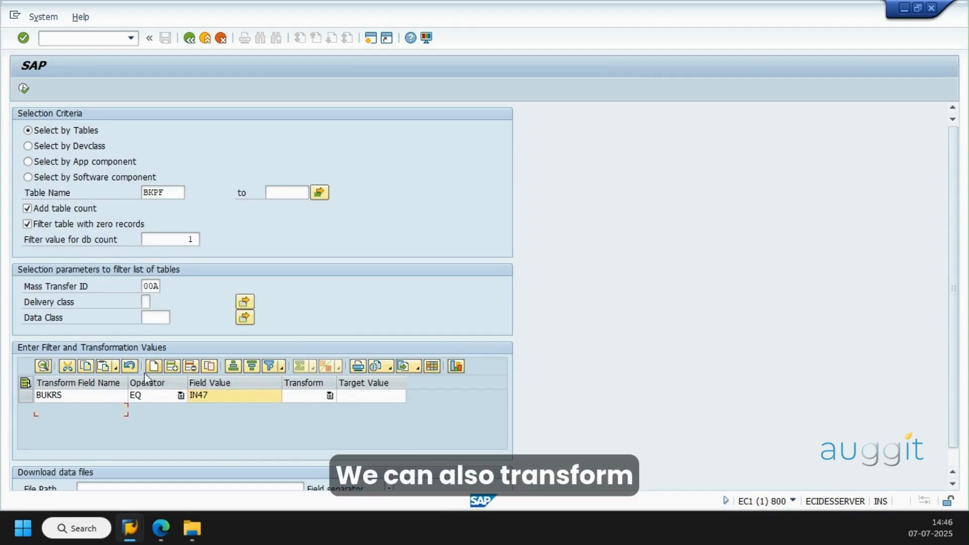
{"action": "type", "text": "MANDT"}
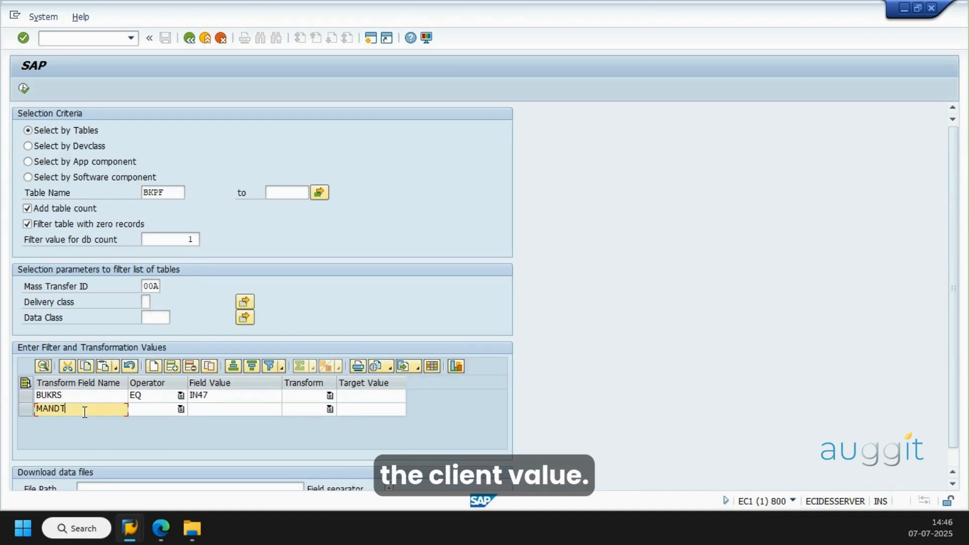
{"action": "left_click", "coordinate": [180, 409]}
{"action": "left_click", "coordinate": [152, 425]}
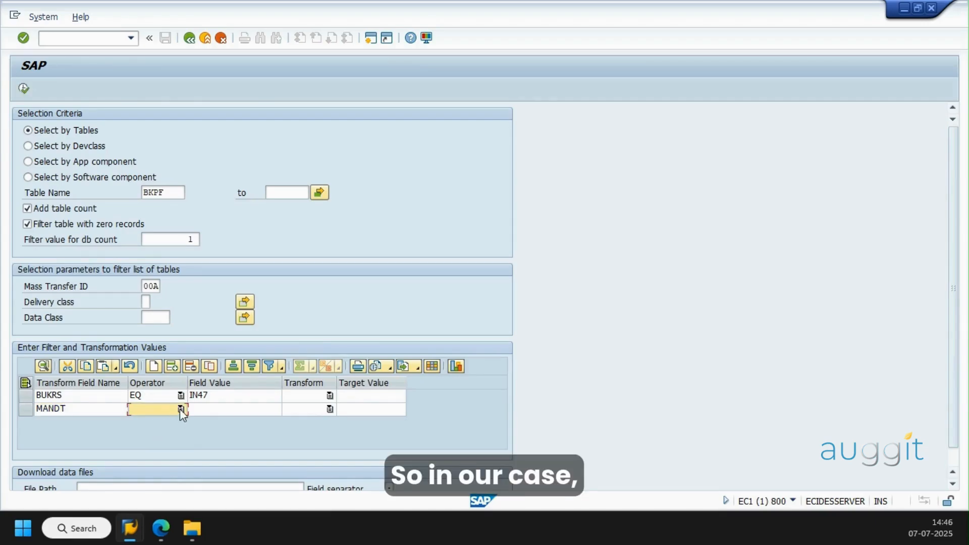
{"action": "left_click", "coordinate": [181, 409]}
{"action": "left_click", "coordinate": [159, 424]}
{"action": "left_click", "coordinate": [214, 413]}
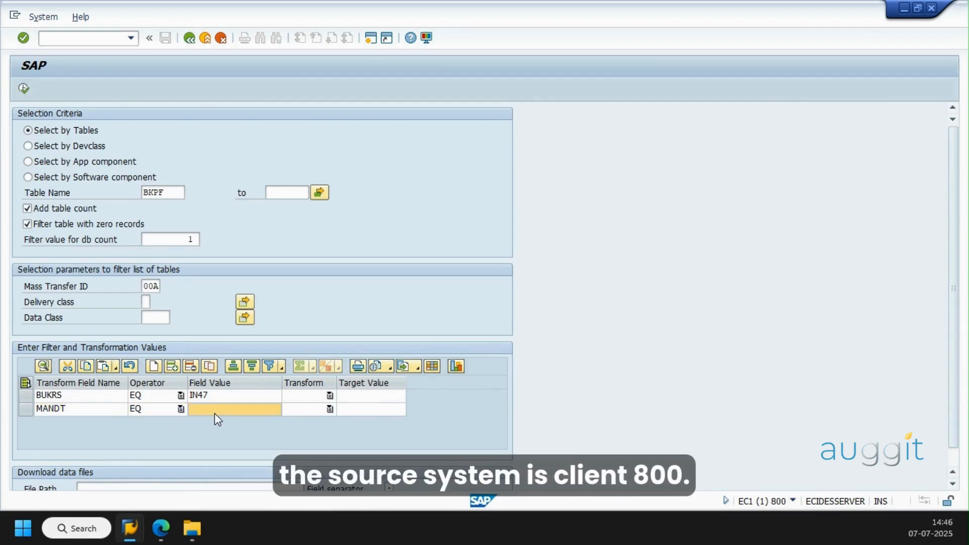
{"action": "type", "text": "800"}
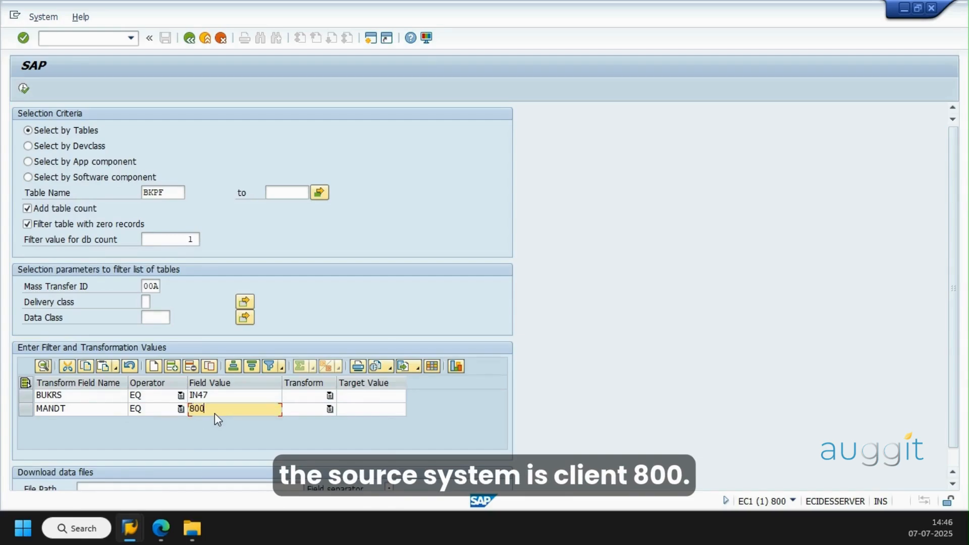
Set the MANDT rule's Transform option to X and its target value to 400
{"action": "key", "text": "Tab"}
{"action": "left_click", "coordinate": [330, 409]}
{"action": "left_click", "coordinate": [292, 424]}
{"action": "left_click", "coordinate": [371, 411]}
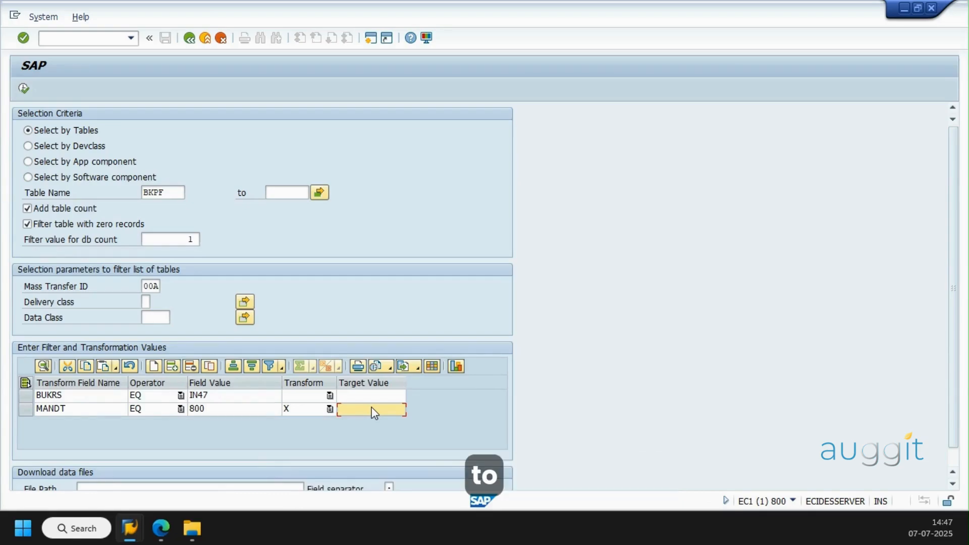
{"action": "left_click", "coordinate": [374, 412]}
{"action": "type", "text": "400"}
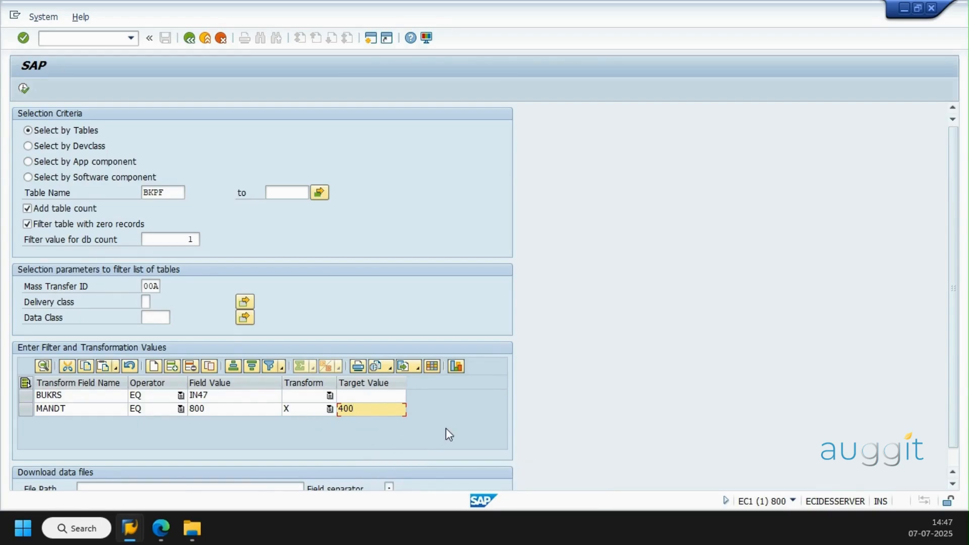
Try to execute the table selection and revise the Transform option of the BUKRS rule
{"action": "left_click", "coordinate": [23, 89]}
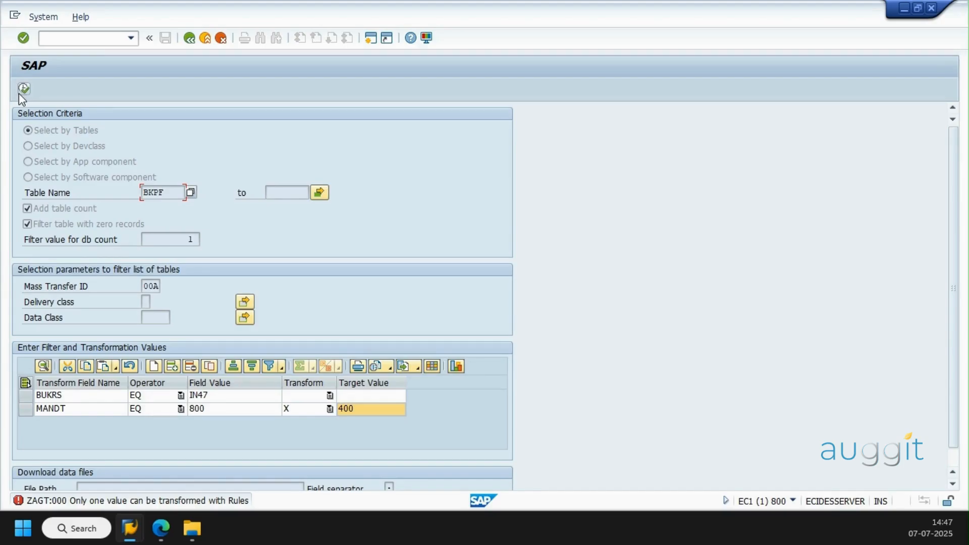
{"action": "left_click", "coordinate": [327, 395]}
{"action": "left_click", "coordinate": [318, 419]}
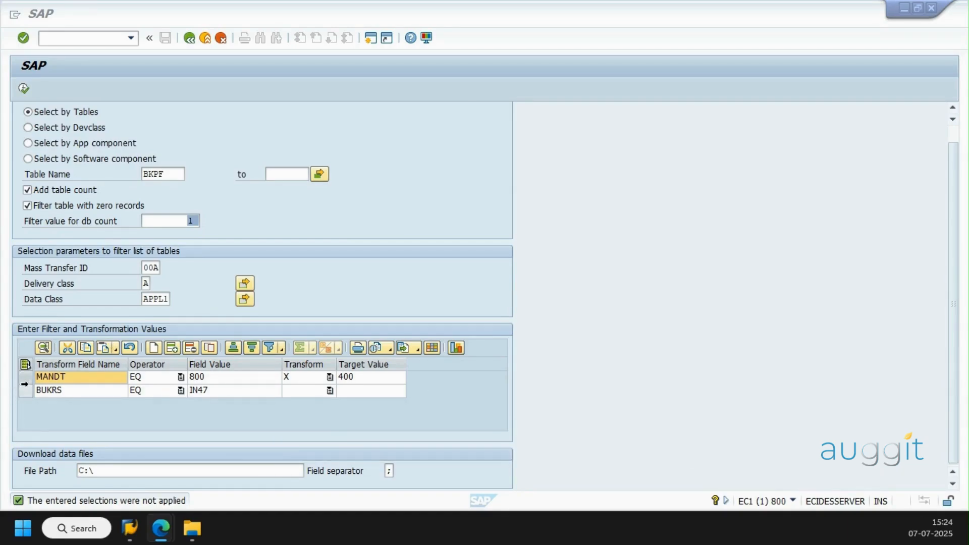
Highlight the BUKRS filter rule and check the table names entered in the multiple selection
{"action": "left_click", "coordinate": [24, 392]}
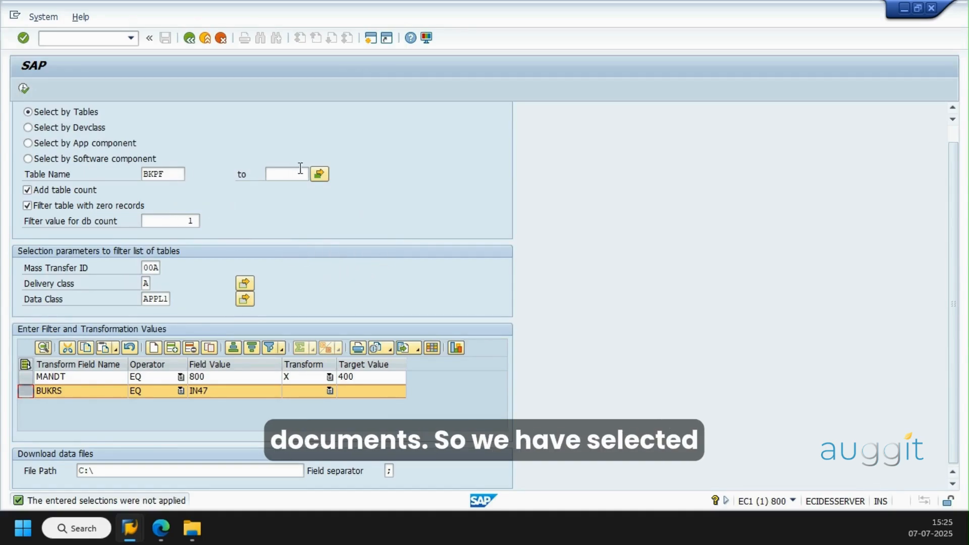
{"action": "left_click", "coordinate": [319, 174]}
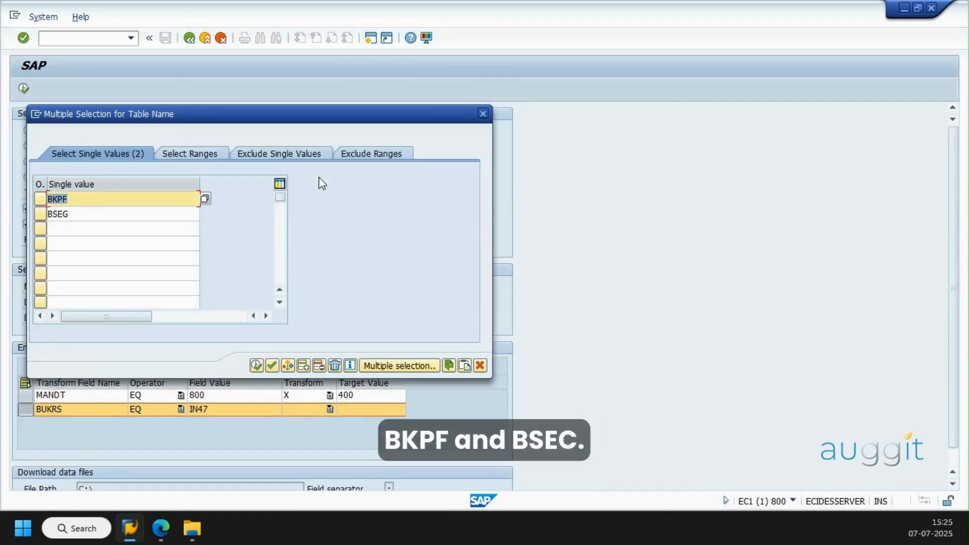
{"action": "left_click", "coordinate": [483, 115]}
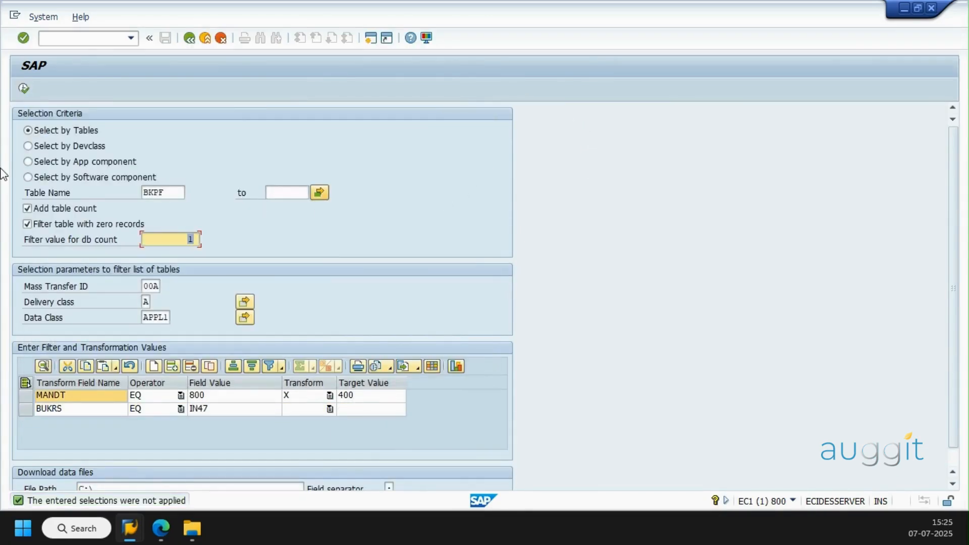
Execute the table selection and review the client filter value and DB row counts for BKPF and BSEG
{"action": "left_click", "coordinate": [24, 88]}
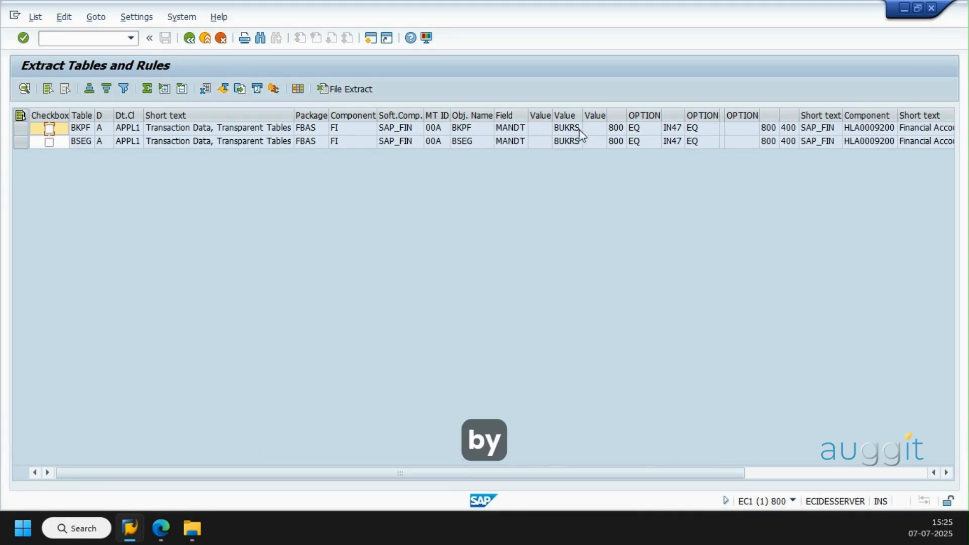
{"action": "left_click", "coordinate": [615, 129]}
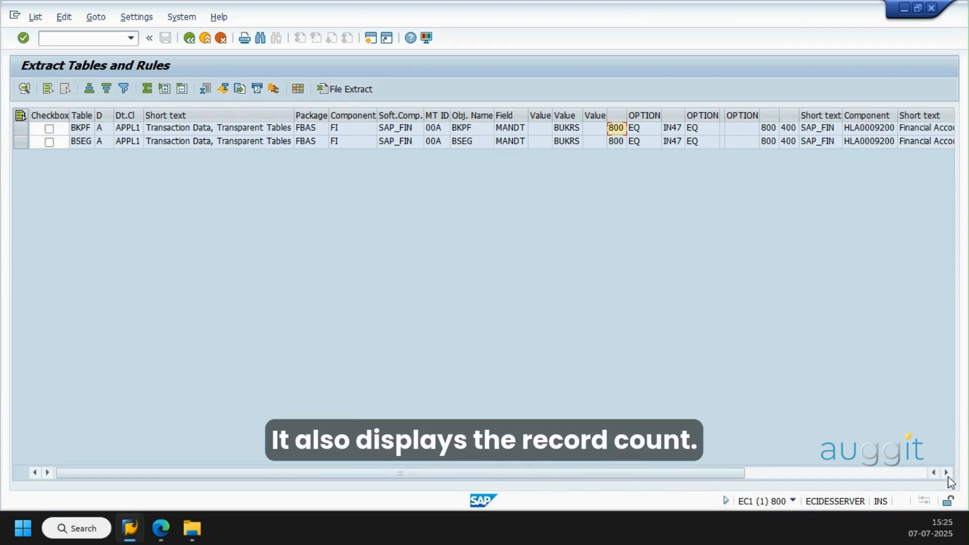
{"action": "left_click", "coordinate": [908, 474]}
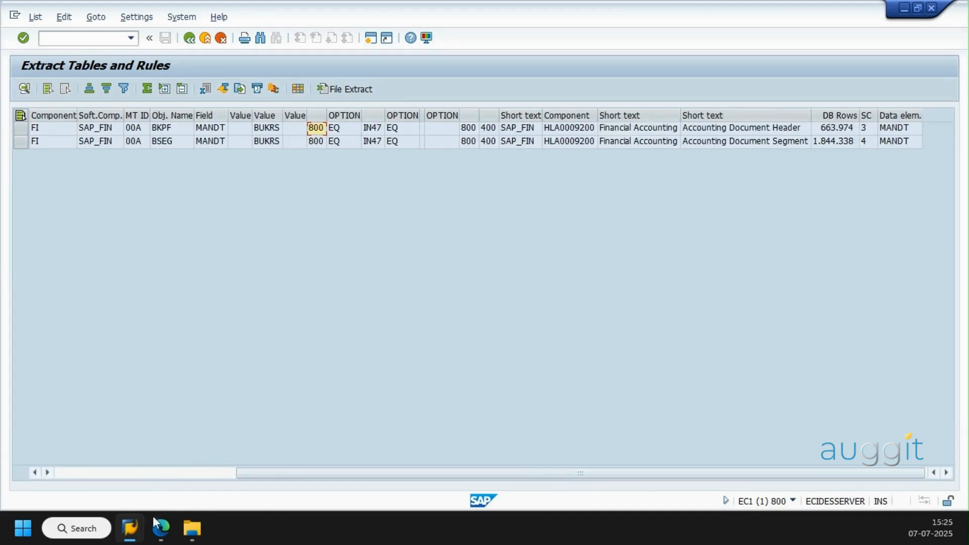
Switch to the second EC1 session's extract list and examine its company code filter, target client and DB row columns
{"action": "mouse_move", "coordinate": [130, 528]}
{"action": "left_click", "coordinate": [438, 453]}
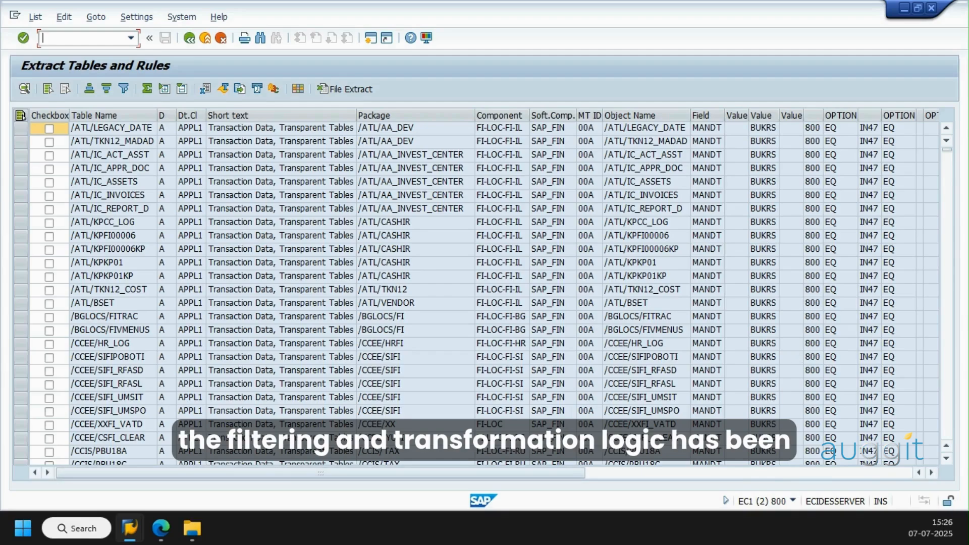
{"action": "left_click", "coordinate": [929, 473]}
{"action": "left_click", "coordinate": [929, 473]}
{"action": "left_click", "coordinate": [929, 473]}
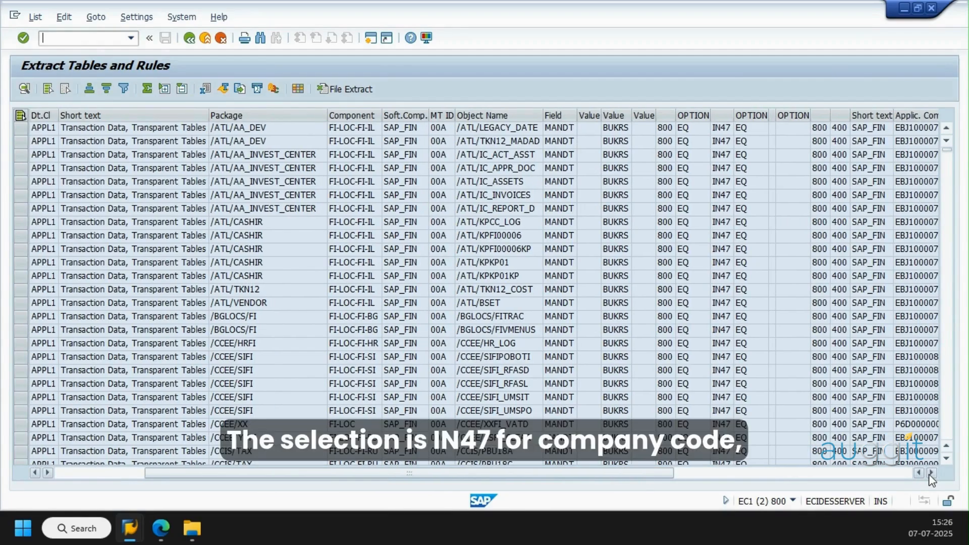
{"action": "left_click", "coordinate": [719, 115]}
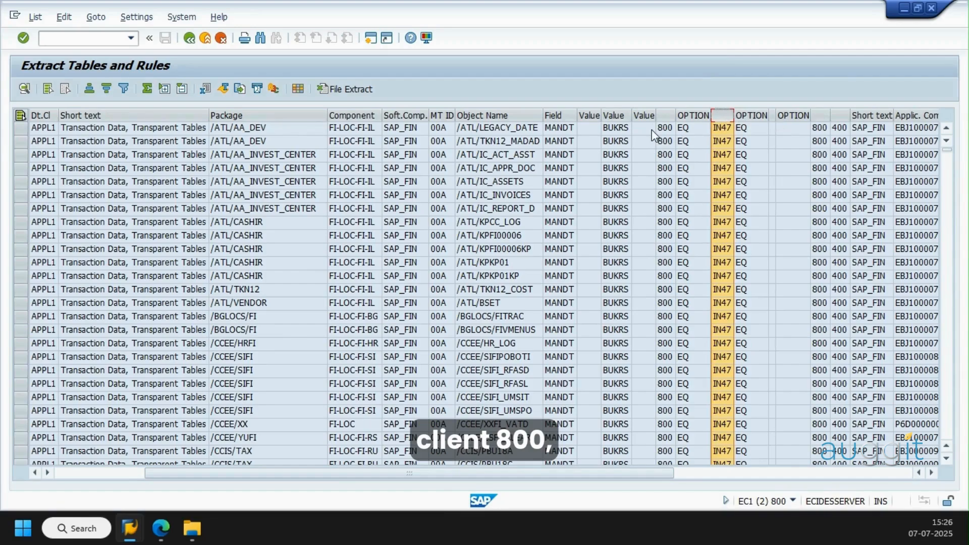
{"action": "left_click", "coordinate": [845, 115]}
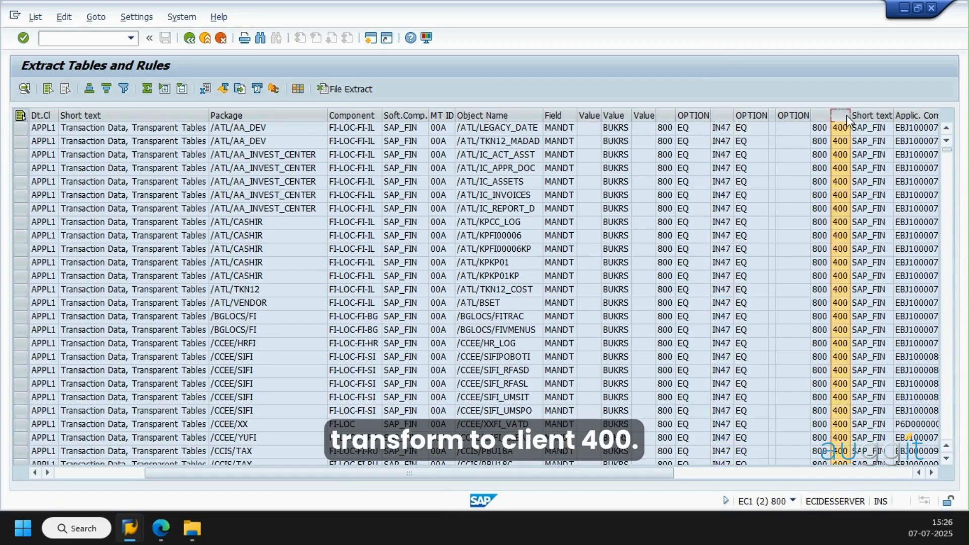
{"action": "left_click", "coordinate": [903, 474]}
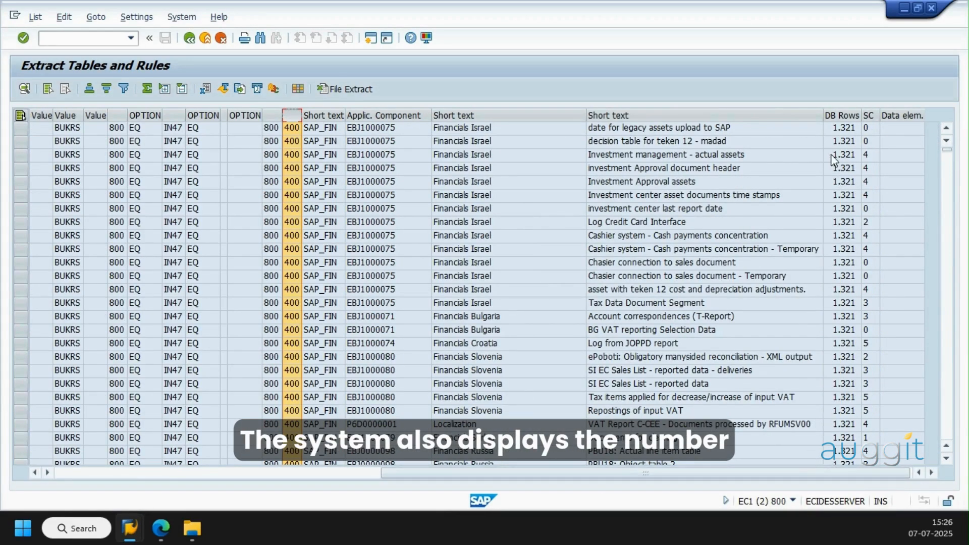
{"action": "scroll", "coordinate": [834, 222], "scroll_direction": "down", "scroll_amount": 3}
{"action": "scroll", "coordinate": [833, 222], "scroll_direction": "down", "scroll_amount": 15}
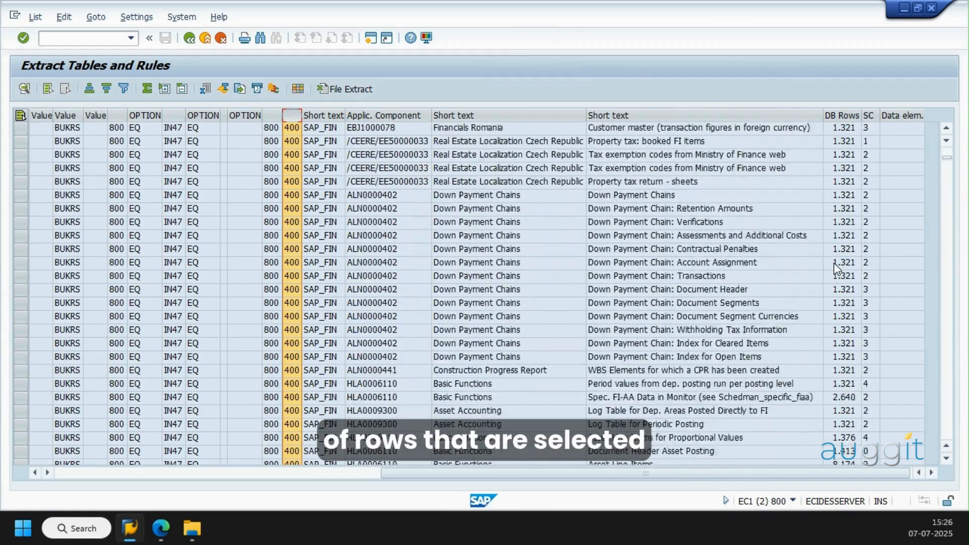
{"action": "scroll", "coordinate": [833, 262], "scroll_direction": "down", "scroll_amount": 15}
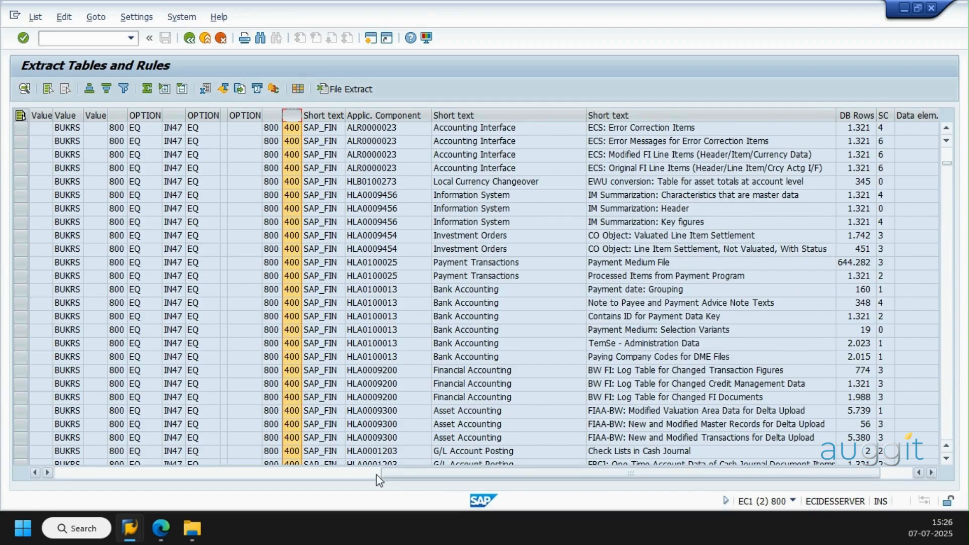
Look through the table names in the SAP_FIN extract list down to the FBAS package tables
{"action": "left_click_drag", "start_coordinate": [386, 480], "coordinate": [63, 480]}
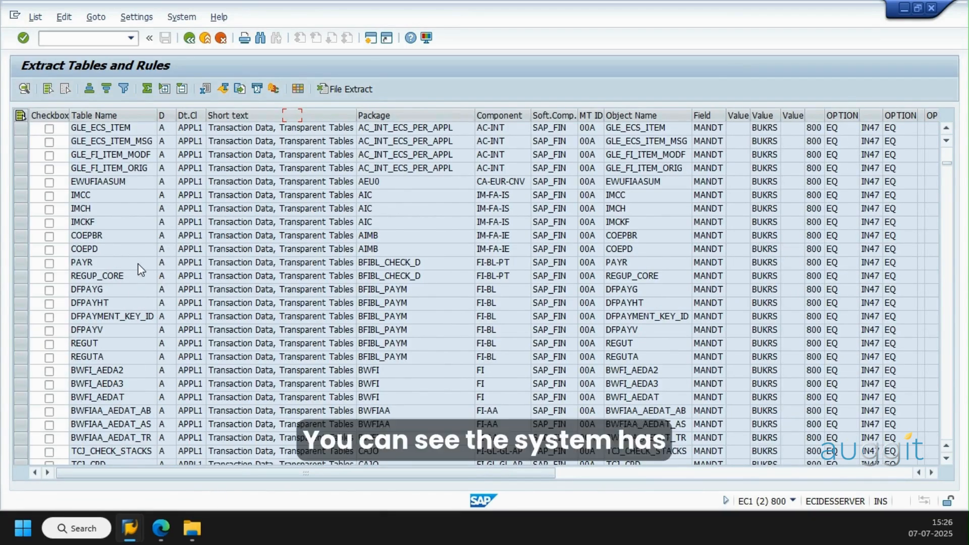
{"action": "scroll", "coordinate": [140, 313], "scroll_direction": "down", "scroll_amount": 20}
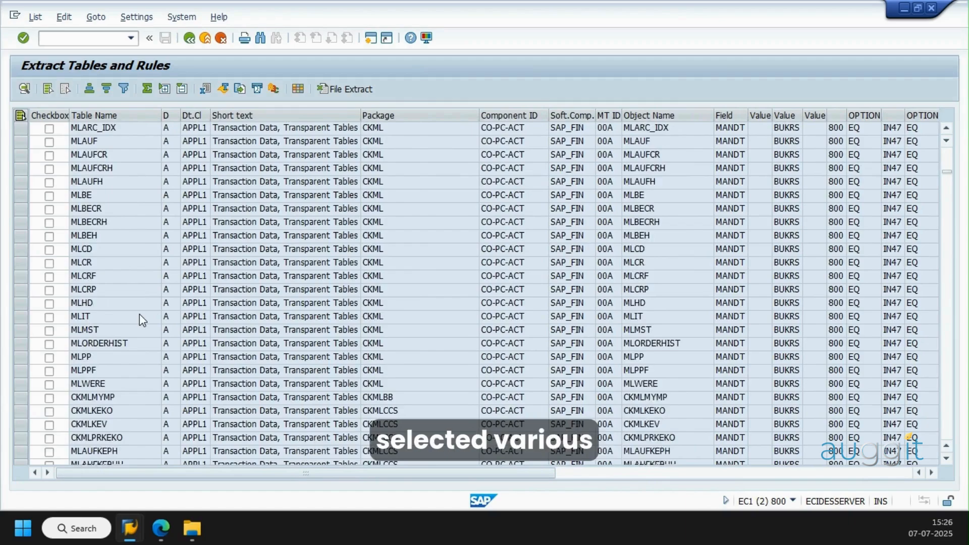
{"action": "scroll", "coordinate": [139, 314], "scroll_direction": "down", "scroll_amount": 15}
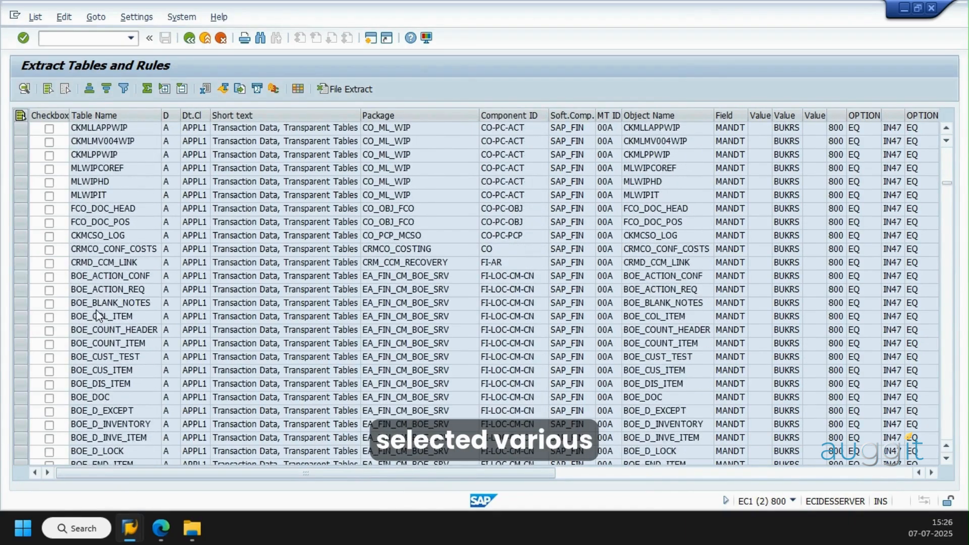
{"action": "scroll", "coordinate": [99, 319], "scroll_direction": "down", "scroll_amount": 20}
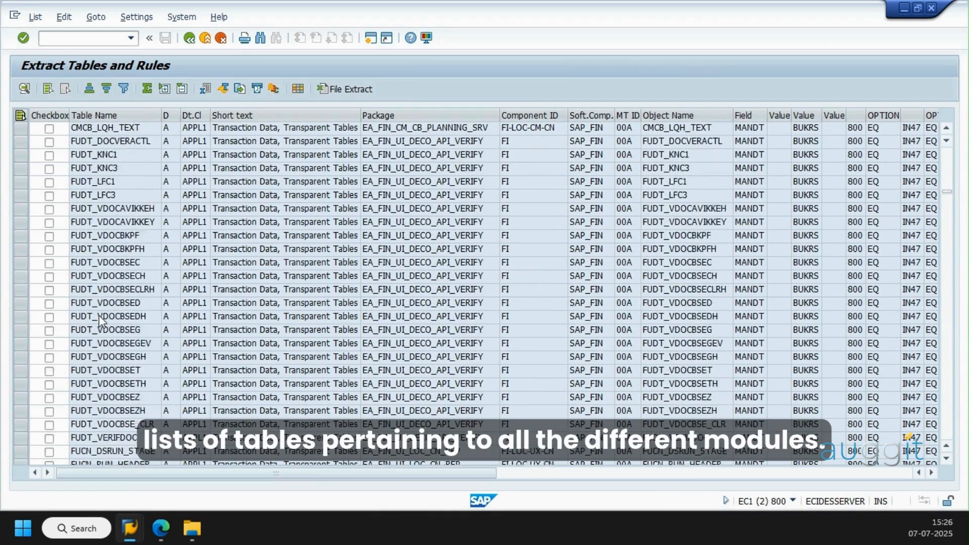
{"action": "scroll", "coordinate": [99, 315], "scroll_direction": "down", "scroll_amount": 15}
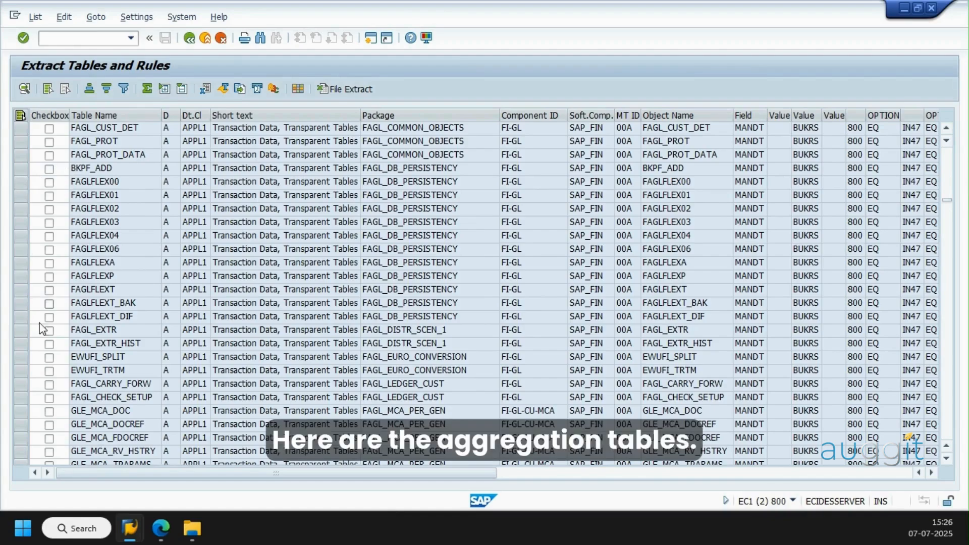
{"action": "scroll", "coordinate": [223, 253], "scroll_direction": "down", "scroll_amount": 7}
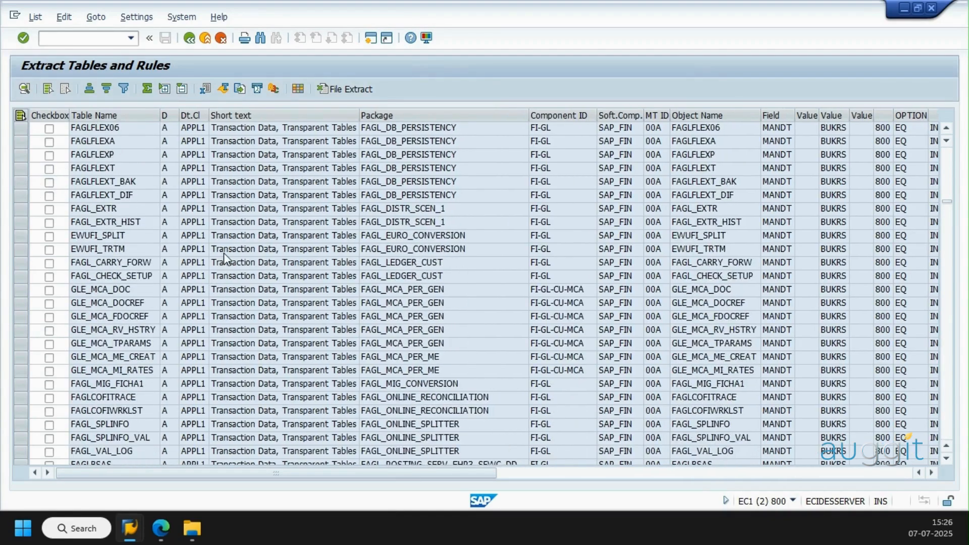
{"action": "scroll", "coordinate": [181, 310], "scroll_direction": "down", "scroll_amount": 15}
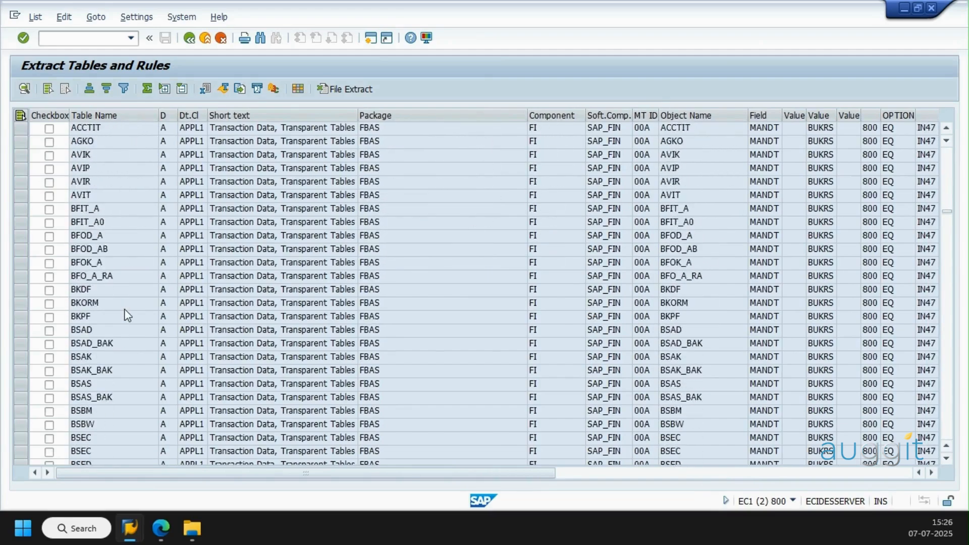
Look through the FBAS financial document tables, including BKPF and BSEG, down to the FBM package, and leave the extract list
{"action": "scroll", "coordinate": [128, 315], "scroll_direction": "up", "scroll_amount": 1}
{"action": "scroll", "coordinate": [128, 316], "scroll_direction": "down", "scroll_amount": 1}
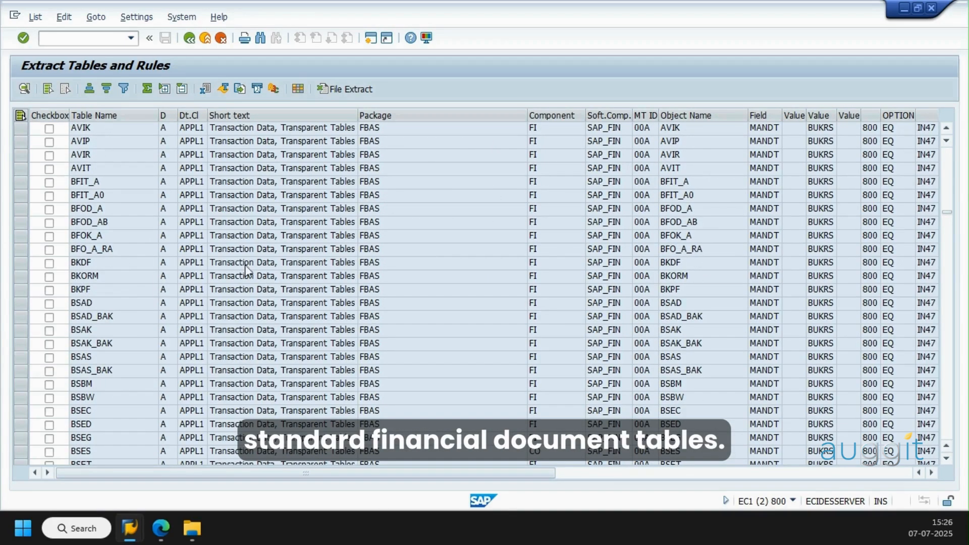
{"action": "scroll", "coordinate": [39, 286], "scroll_direction": "down", "scroll_amount": 1}
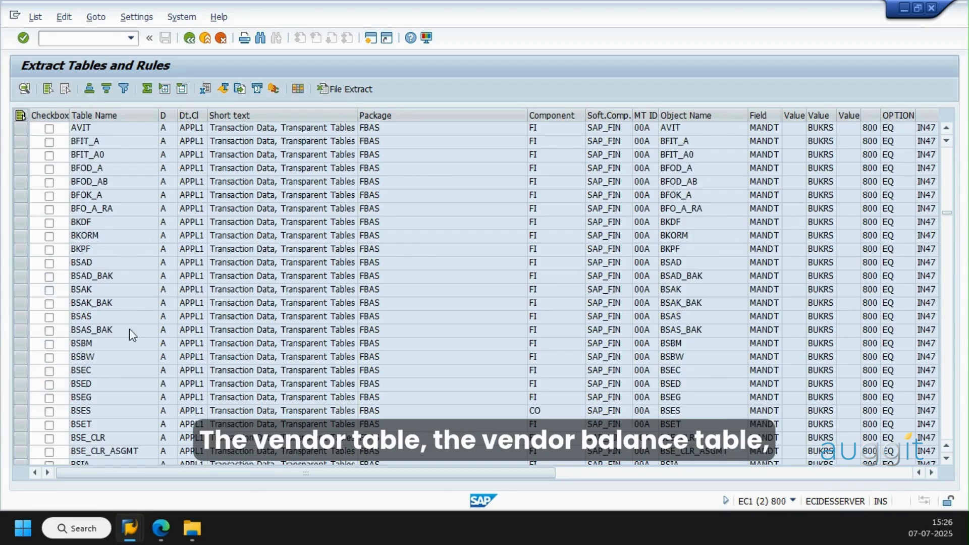
{"action": "scroll", "coordinate": [42, 428], "scroll_direction": "down", "scroll_amount": 1}
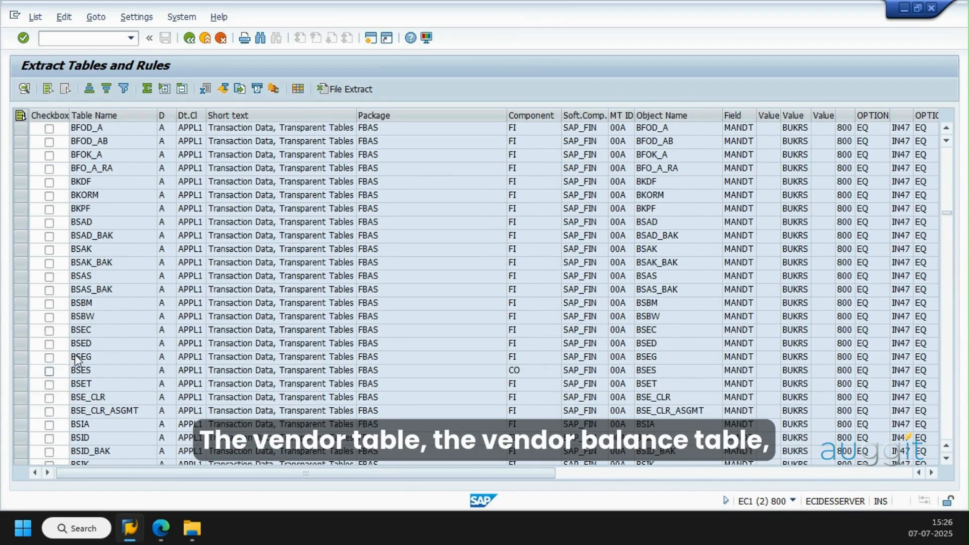
{"action": "scroll", "coordinate": [159, 358], "scroll_direction": "down", "scroll_amount": 2}
{"action": "scroll", "coordinate": [159, 422], "scroll_direction": "down", "scroll_amount": 16}
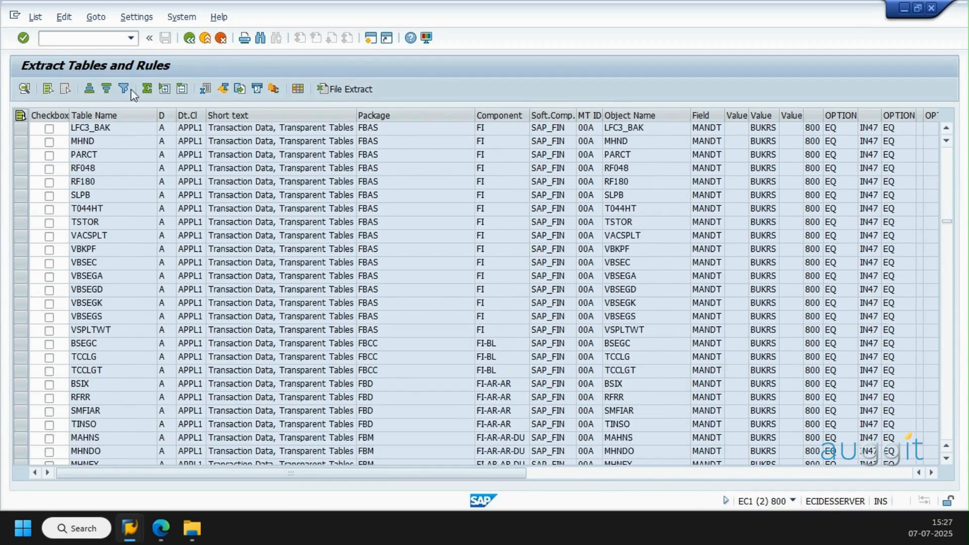
{"action": "left_click", "coordinate": [190, 38]}
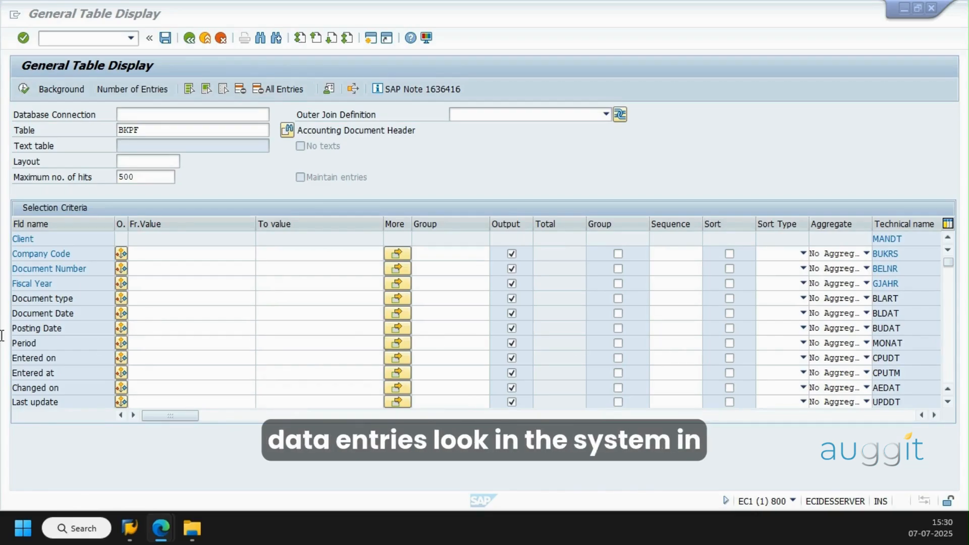
Count all entries of table BKPF in source system EC1 client 800 without any selection criteria
{"action": "left_click", "coordinate": [129, 88]}
{"action": "left_click_drag", "start_coordinate": [212, 130], "coordinate": [341, 122]}
{"action": "left_click", "coordinate": [399, 185]}
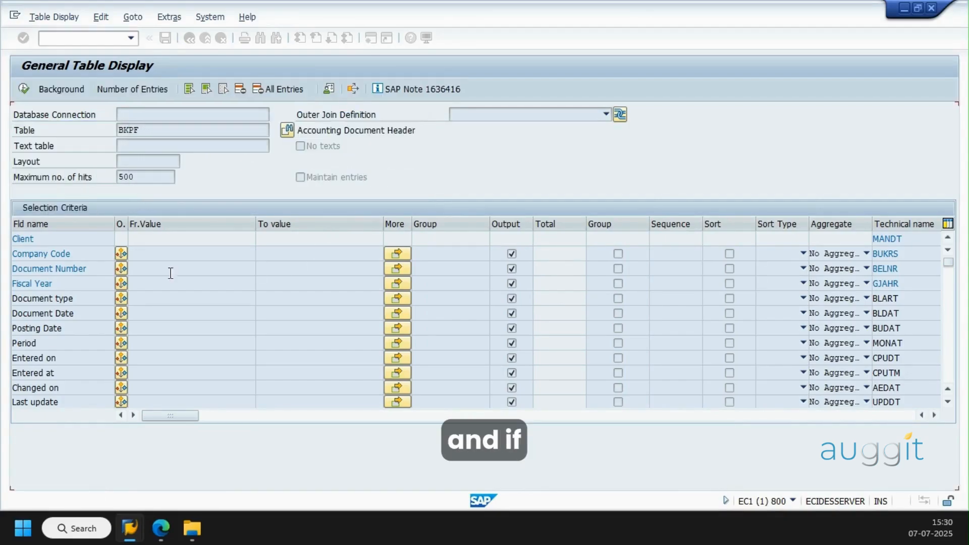
Restrict the BKPF selection in EC1 client 800 to company code IN47 and count the matching entries
{"action": "left_click", "coordinate": [159, 256]}
{"action": "type", "text": "I"}
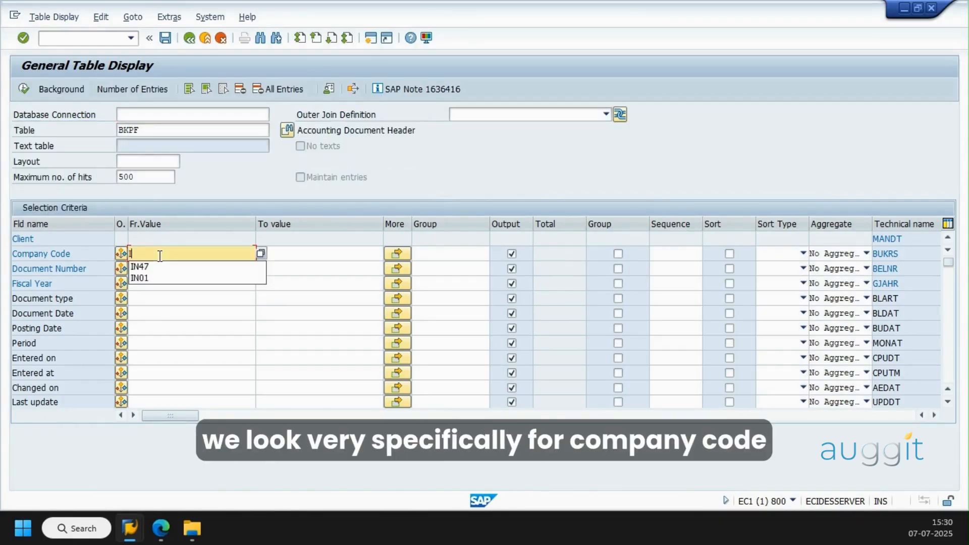
{"action": "type", "text": "N47"}
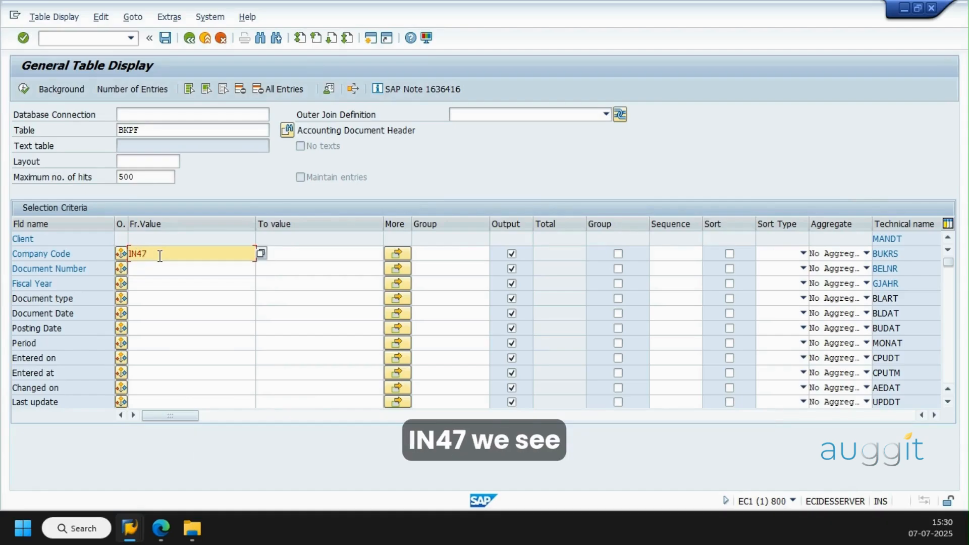
{"action": "left_click", "coordinate": [126, 92]}
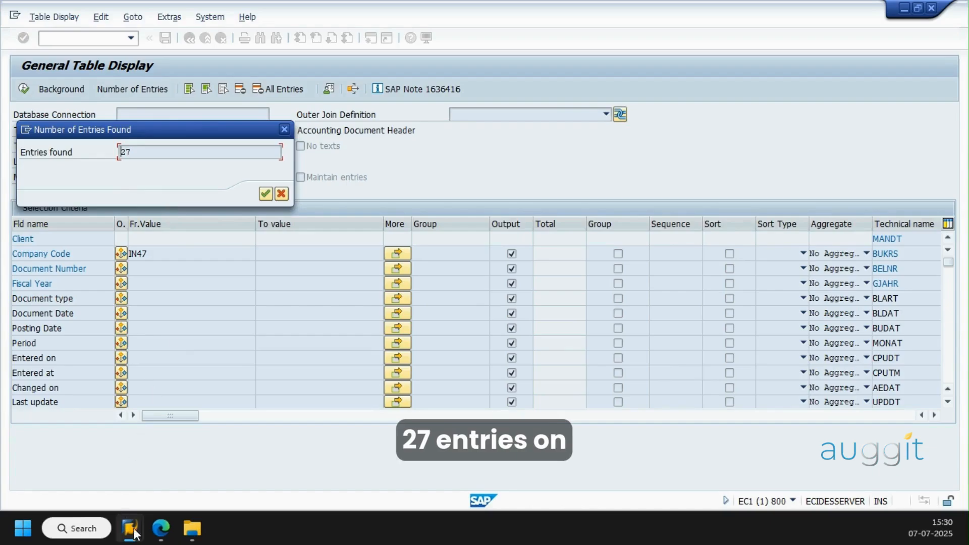
Switch to the EC2 client 400 session and count all entries of table BKPF without a company code filter
{"action": "mouse_move", "coordinate": [131, 529]}
{"action": "left_click", "coordinate": [298, 453]}
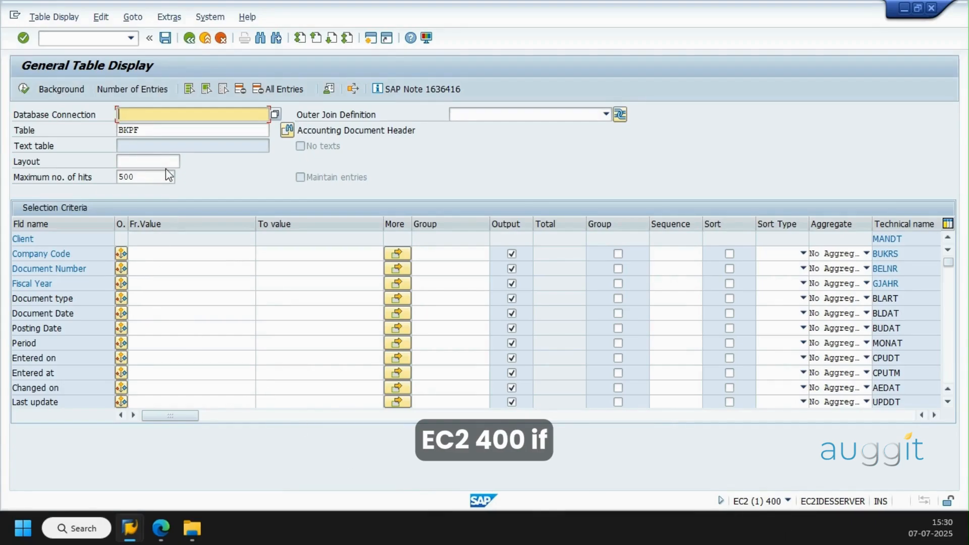
{"action": "left_click_drag", "start_coordinate": [148, 130], "coordinate": [118, 130]}
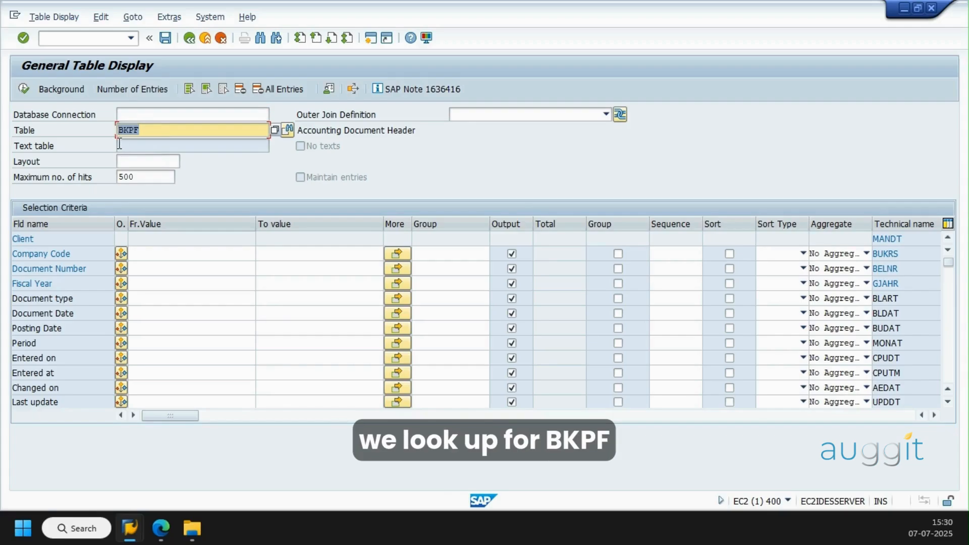
{"action": "left_click", "coordinate": [144, 90]}
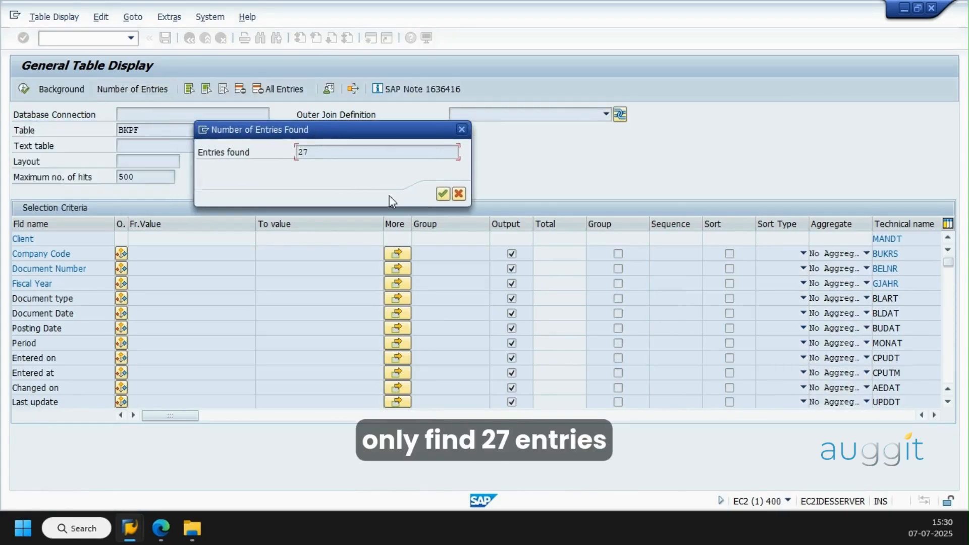
{"action": "left_click", "coordinate": [442, 196]}
Restrict the BKPF selection in EC2 client 400 to company code IN47 and count the matching entries
{"action": "left_click", "coordinate": [202, 253]}
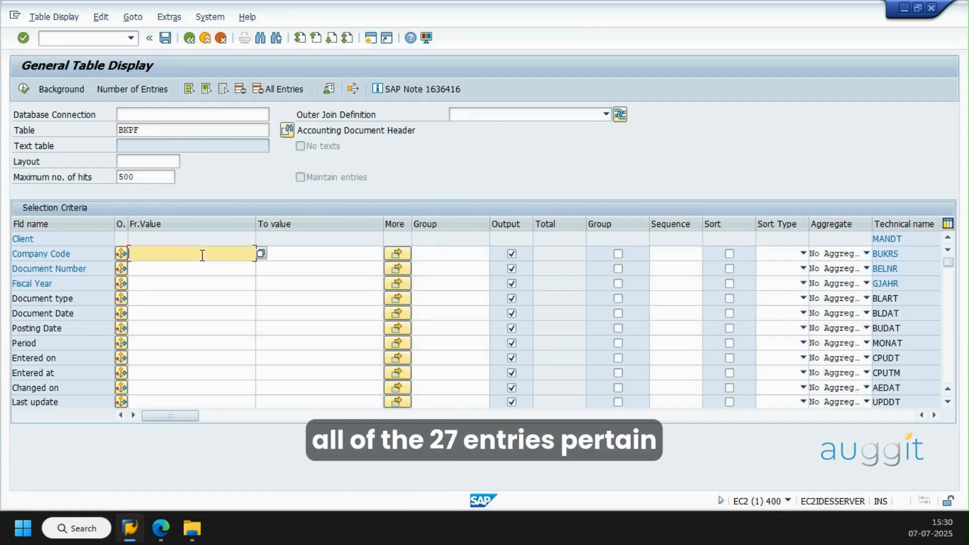
{"action": "type", "text": "In47"}
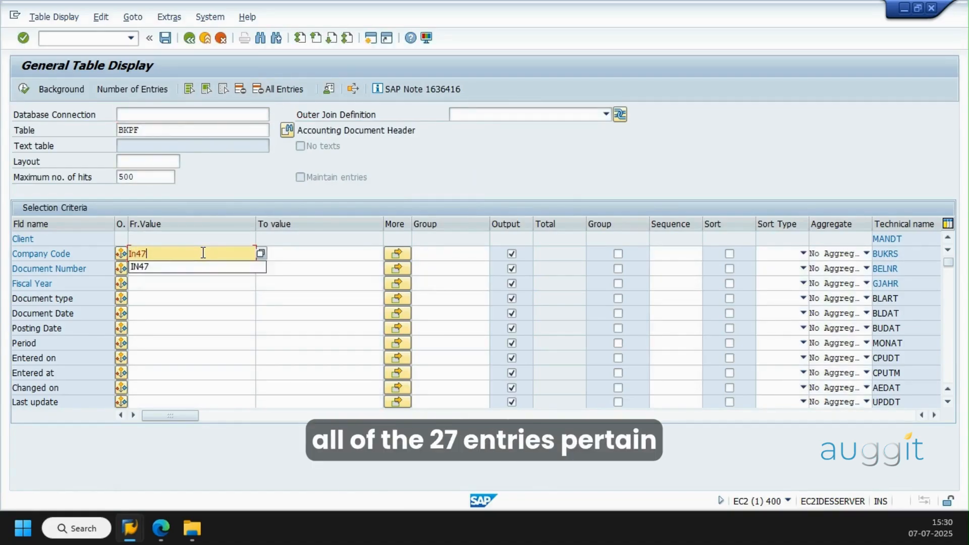
{"action": "key", "text": "Return"}
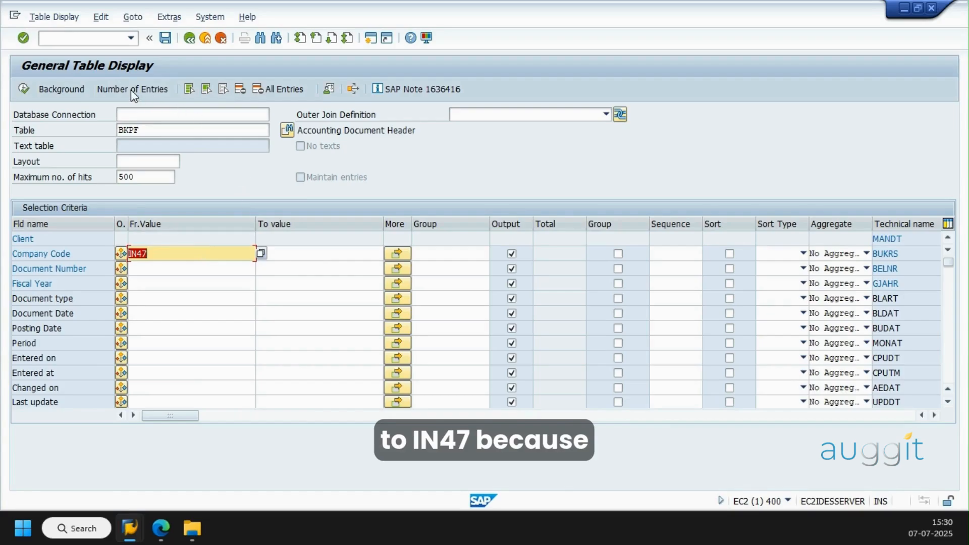
{"action": "left_click", "coordinate": [131, 90]}
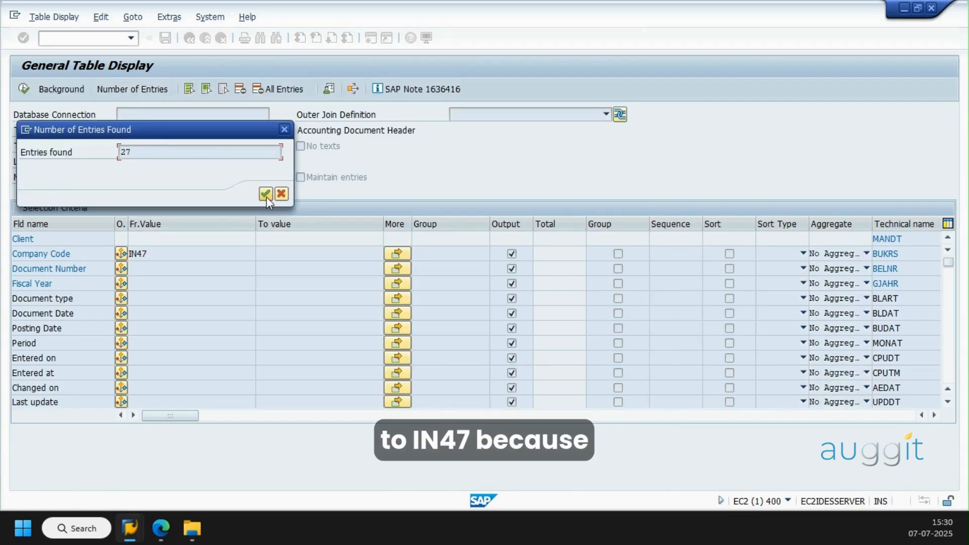
{"action": "key", "text": "Return"}
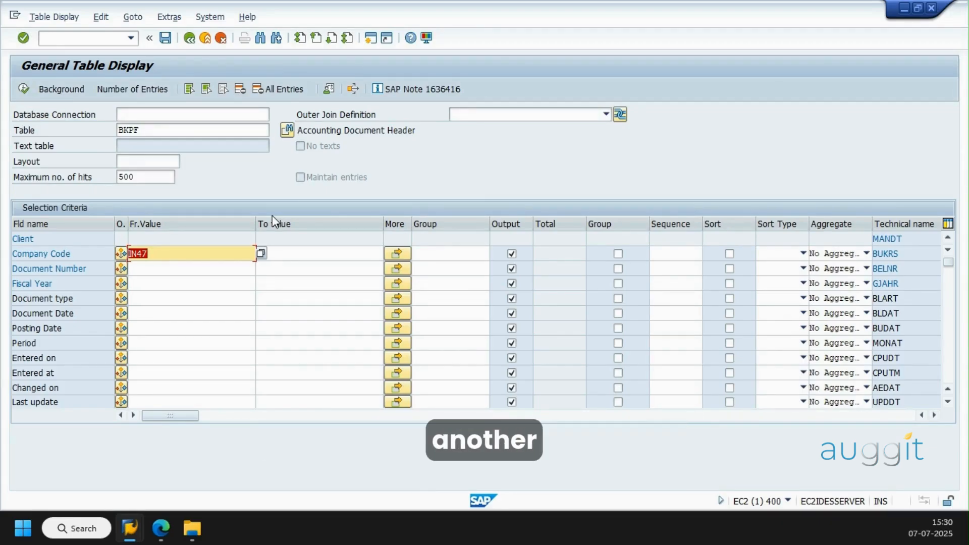
Leave the table display and use transaction FB03 in EC2 to display the prefilled IN47 document for fiscal year 2014
{"action": "key", "text": "F3"}
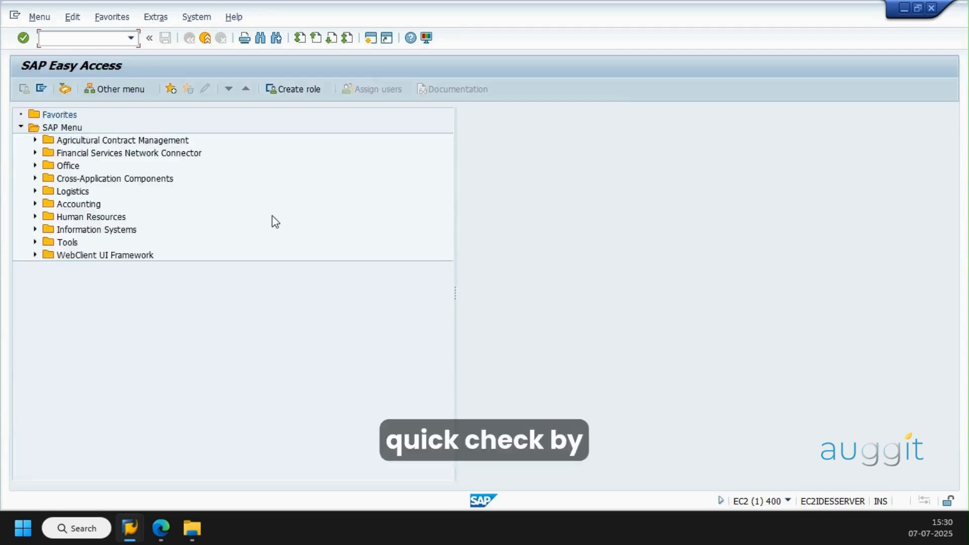
{"action": "type", "text": "fb03"}
{"action": "key", "text": "Return"}
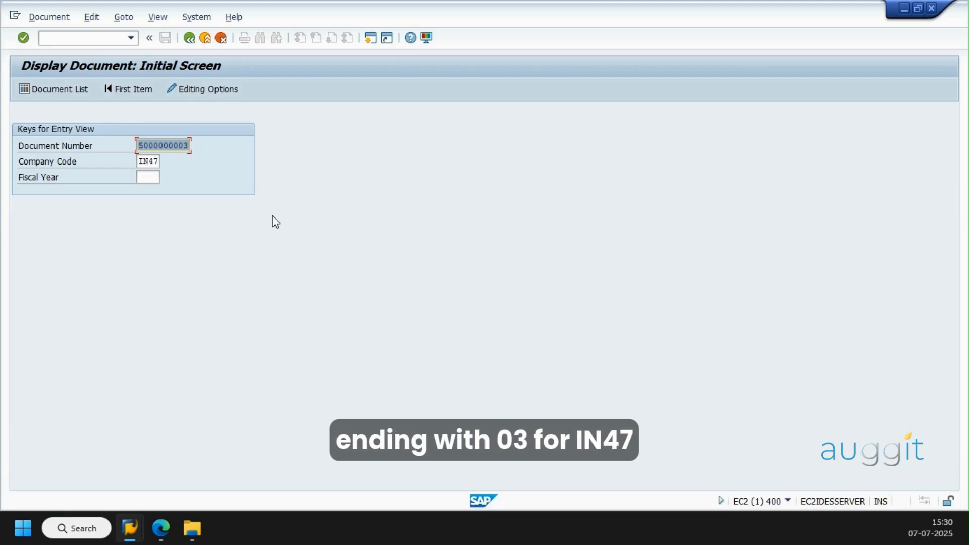
{"action": "key", "text": "Tab"}
{"action": "key", "text": "Tab"}
{"action": "type", "text": "2014"}
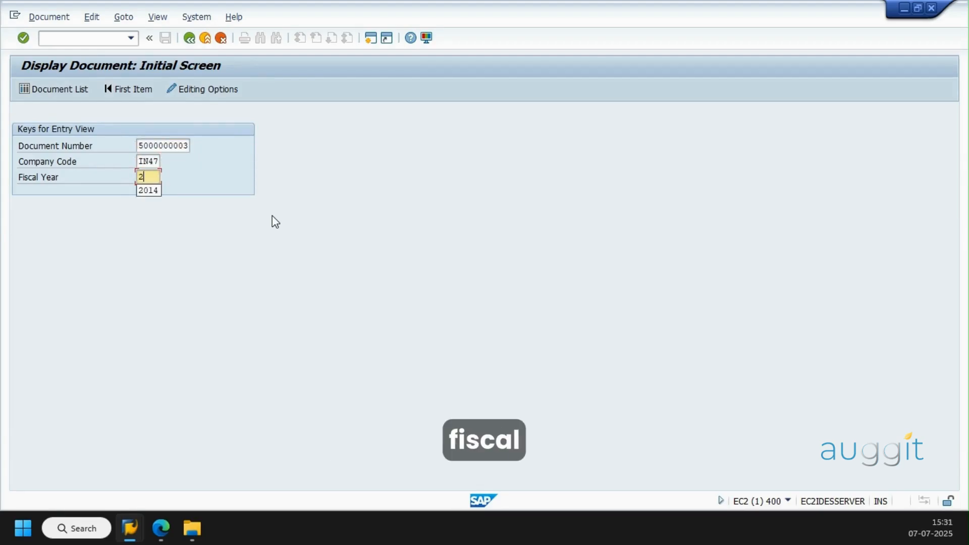
{"action": "key", "text": "Return"}
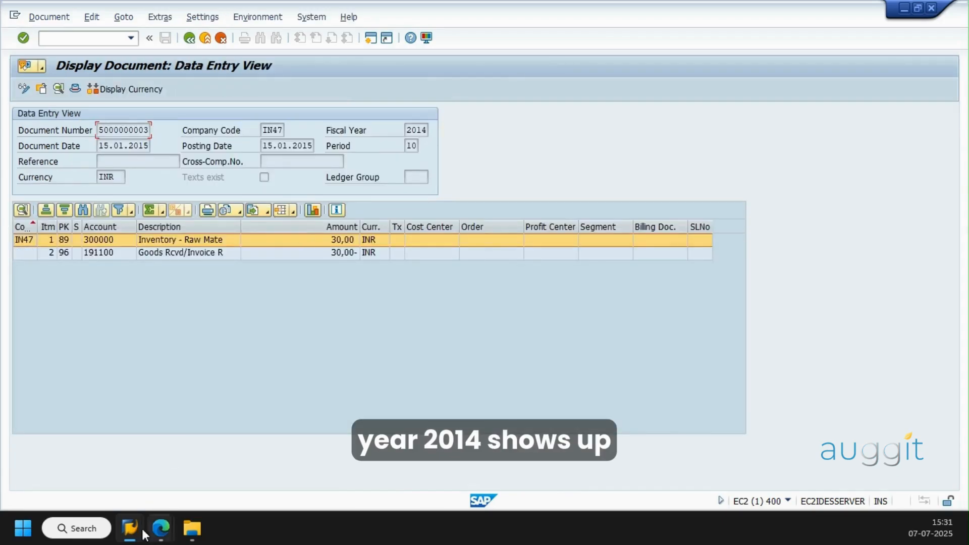
Switch to the EC1 client 800 session, dismiss the entry count and start transaction FB03 there
{"action": "mouse_move", "coordinate": [129, 528]}
{"action": "left_click", "coordinate": [144, 459]}
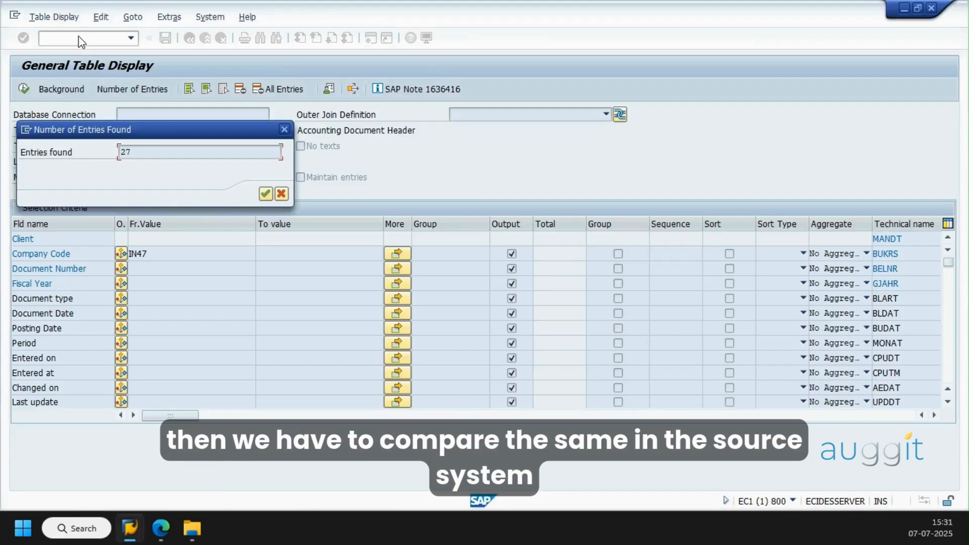
{"action": "key", "text": "Return"}
{"action": "left_click", "coordinate": [71, 40]}
{"action": "type", "text": "/nfb03"}
{"action": "key", "text": "Return"}
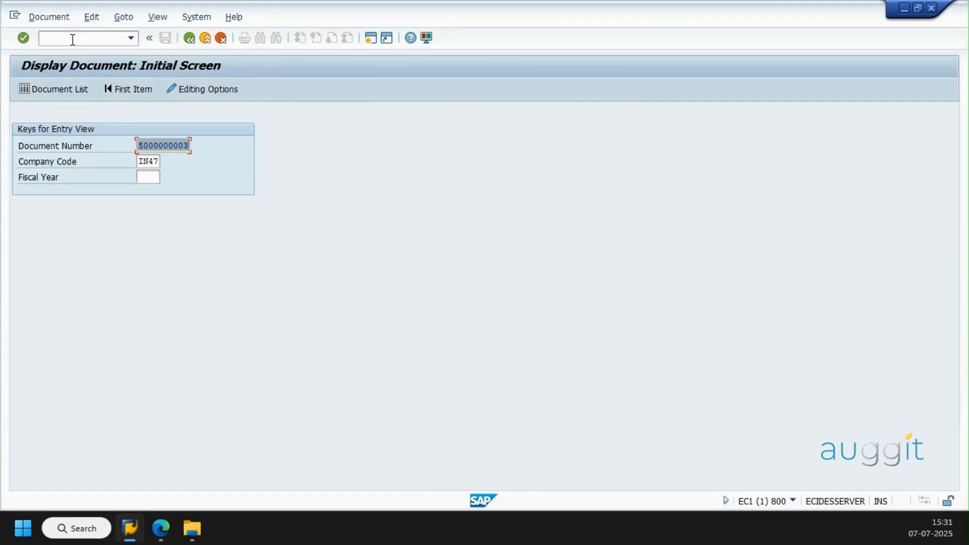
Display the prefilled IN47 document in EC1 client 800 for fiscal year 2014
{"action": "key", "text": "Tab"}
{"action": "key", "text": "Tab"}
{"action": "type", "text": "2014"}
{"action": "key", "text": "Return"}
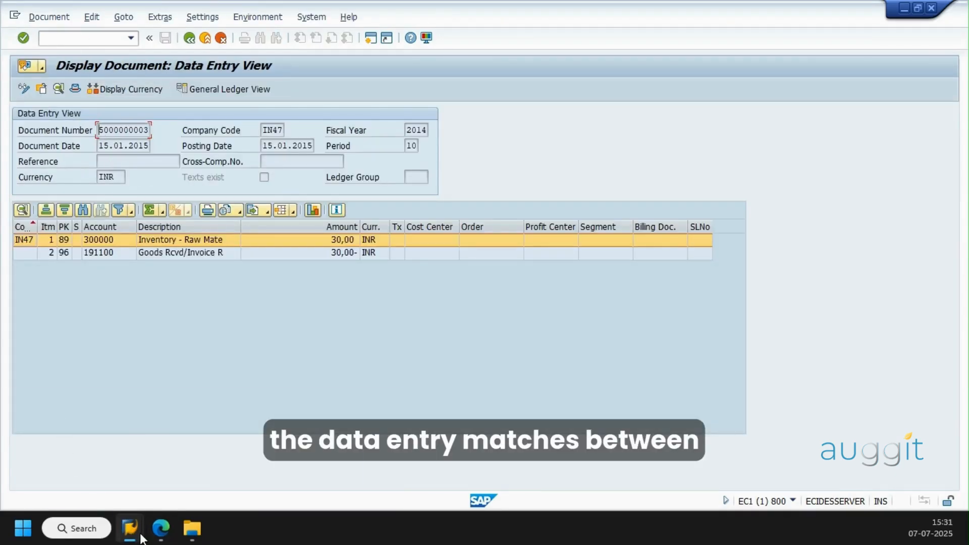
Compare the document's data entry view in EC2 client 400 with the same document in EC1 client 800
{"action": "mouse_move", "coordinate": [142, 536]}
{"action": "left_click", "coordinate": [315, 471]}
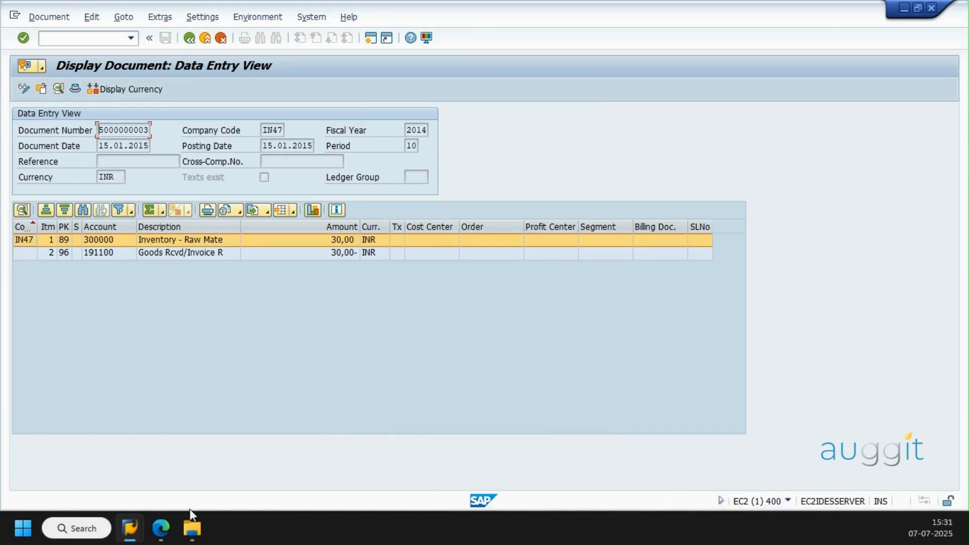
{"action": "mouse_move", "coordinate": [130, 529]}
{"action": "left_click", "coordinate": [160, 477]}
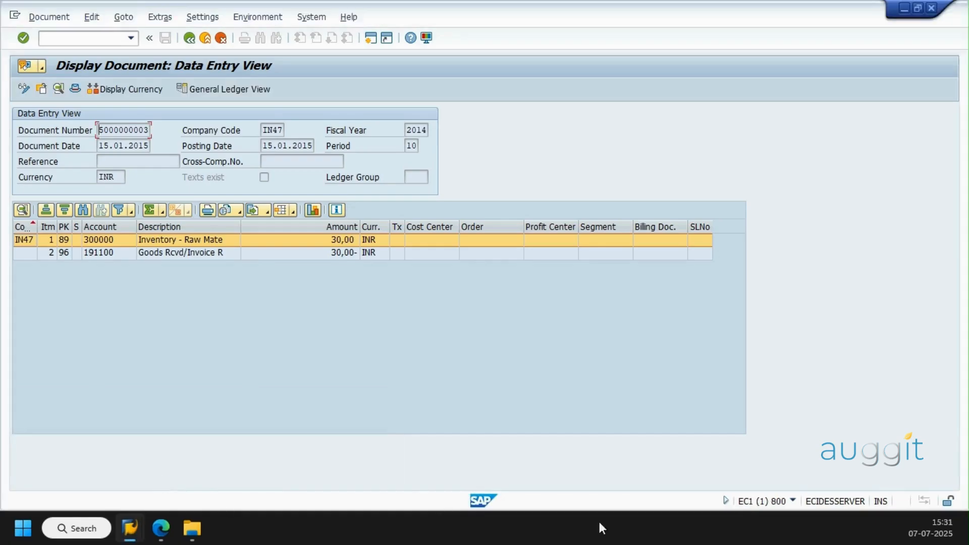